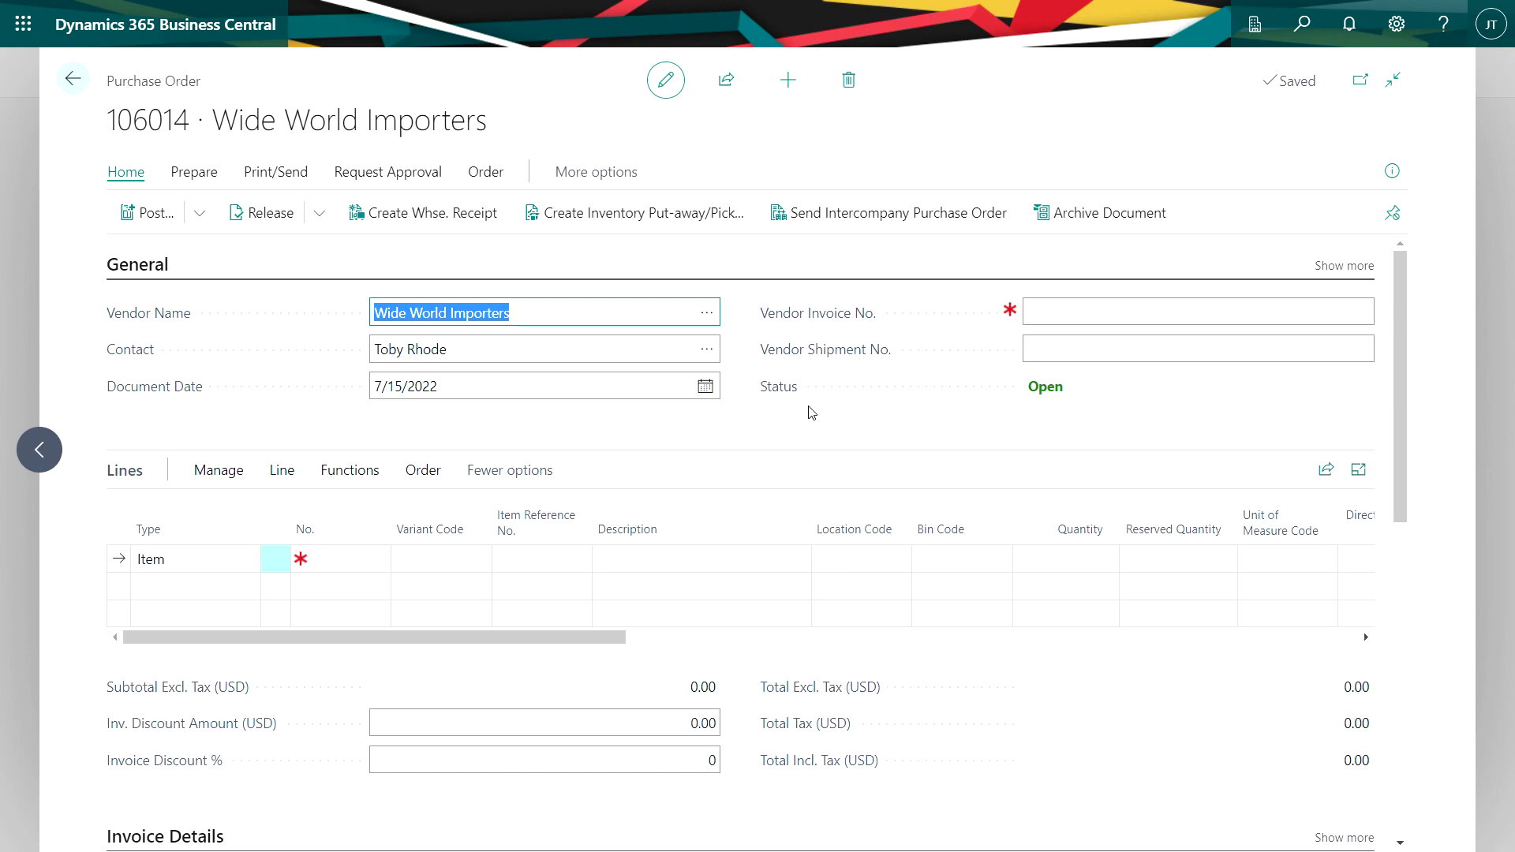
Change the first order line's type to Fixed Asset and start creating a new fixed asset from the No. lookup
{"action": "left_click", "coordinate": [243, 559]}
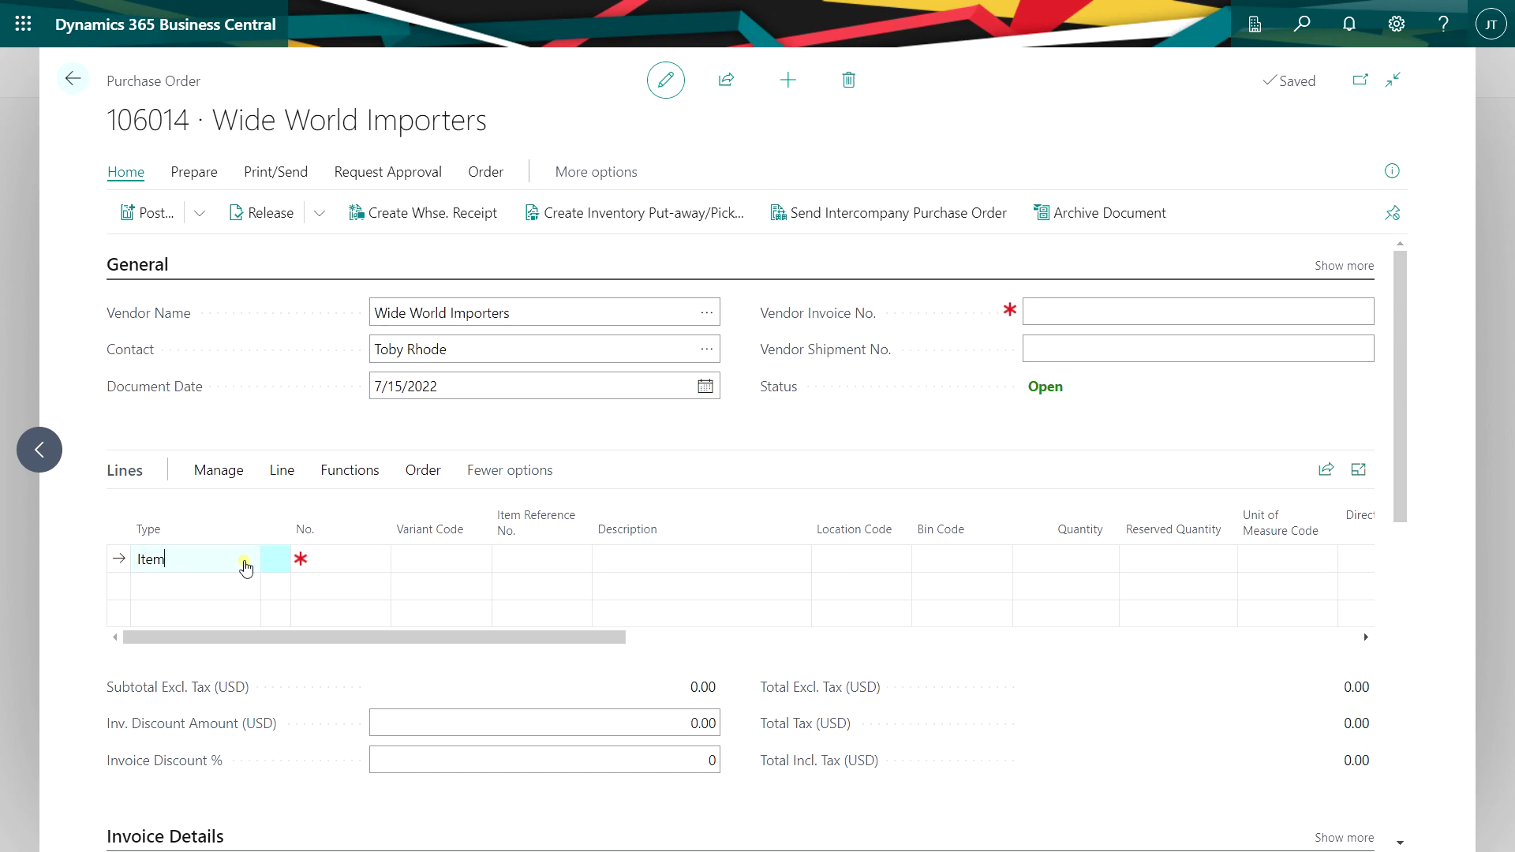
{"action": "left_click", "coordinate": [247, 562]}
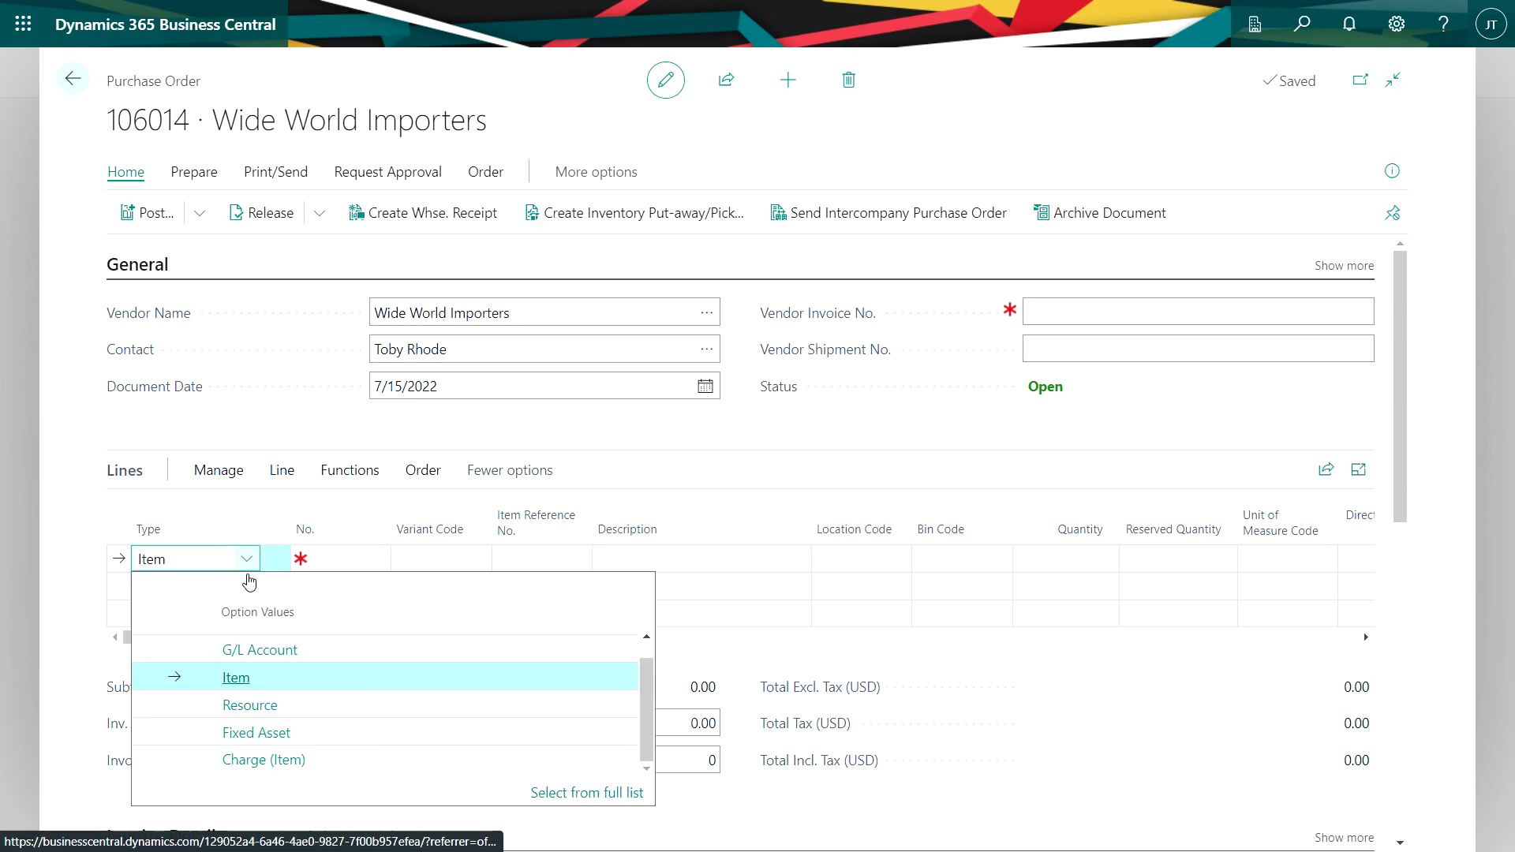
{"action": "left_click", "coordinate": [253, 742]}
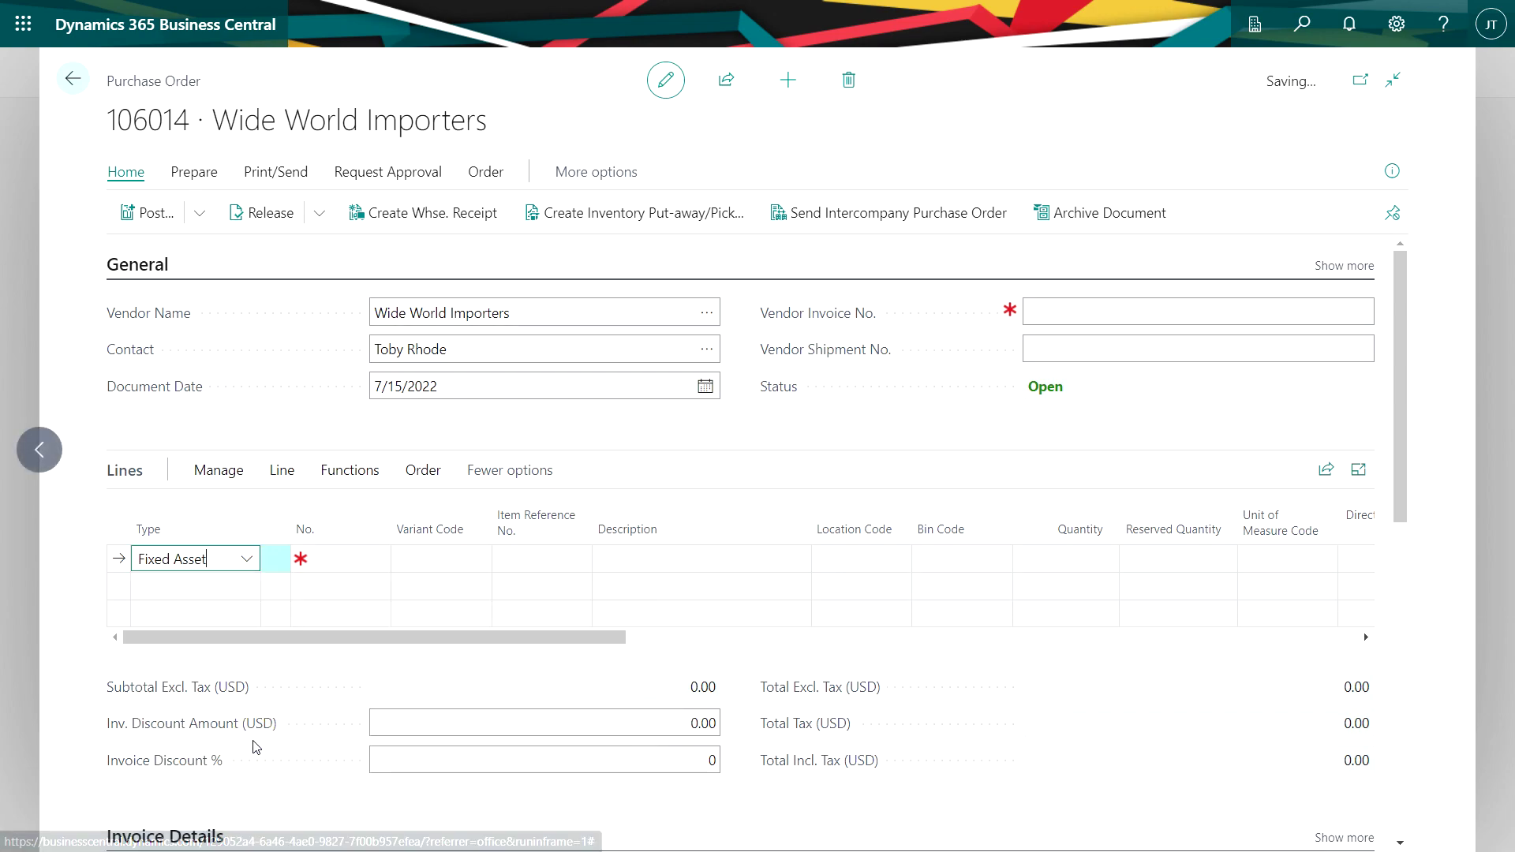
{"action": "left_click", "coordinate": [364, 556]}
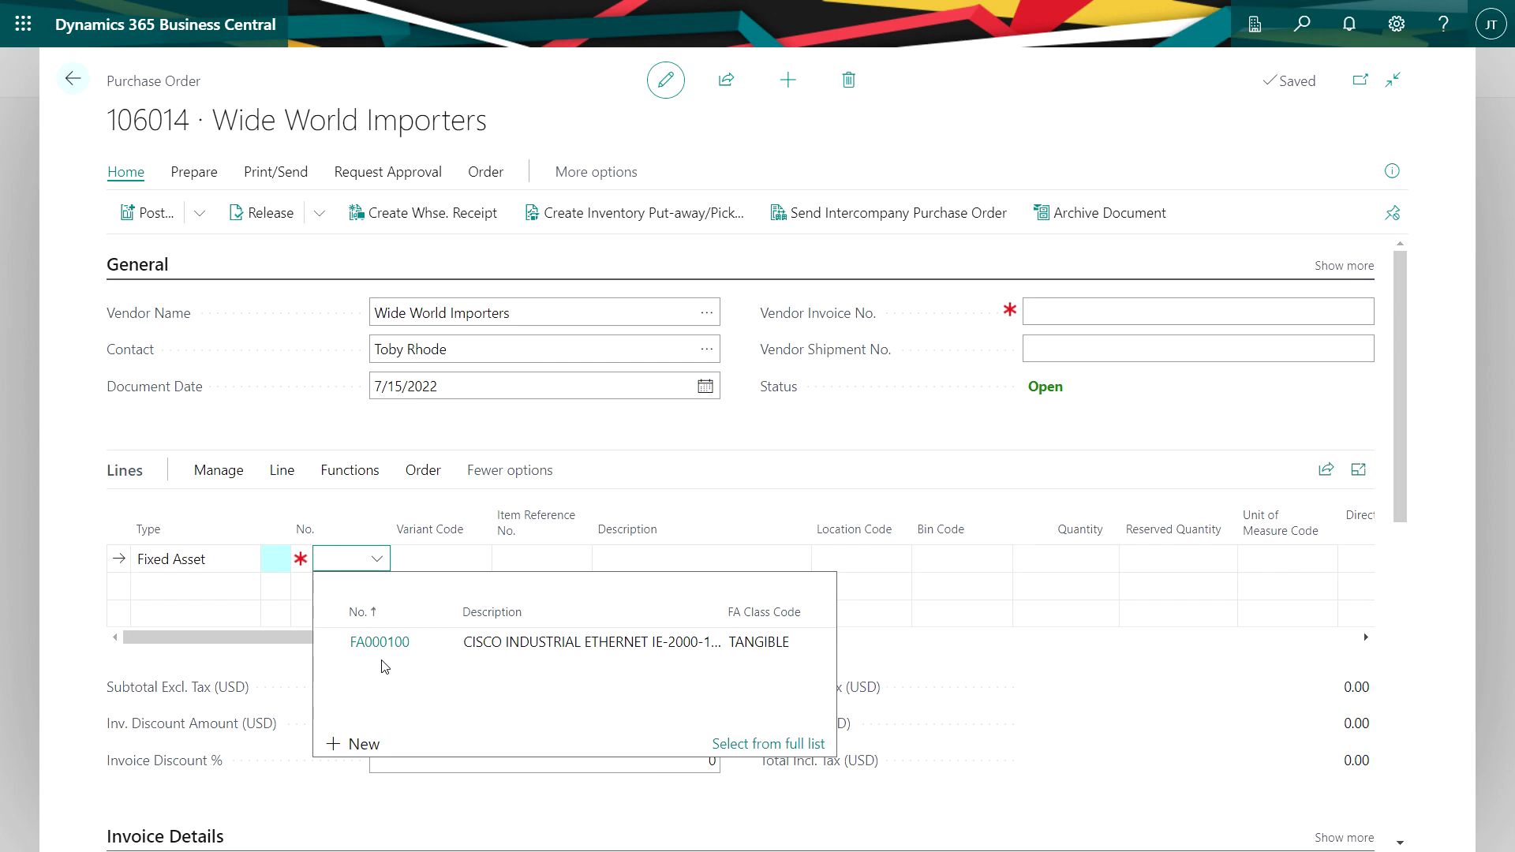
{"action": "left_click", "coordinate": [363, 741]}
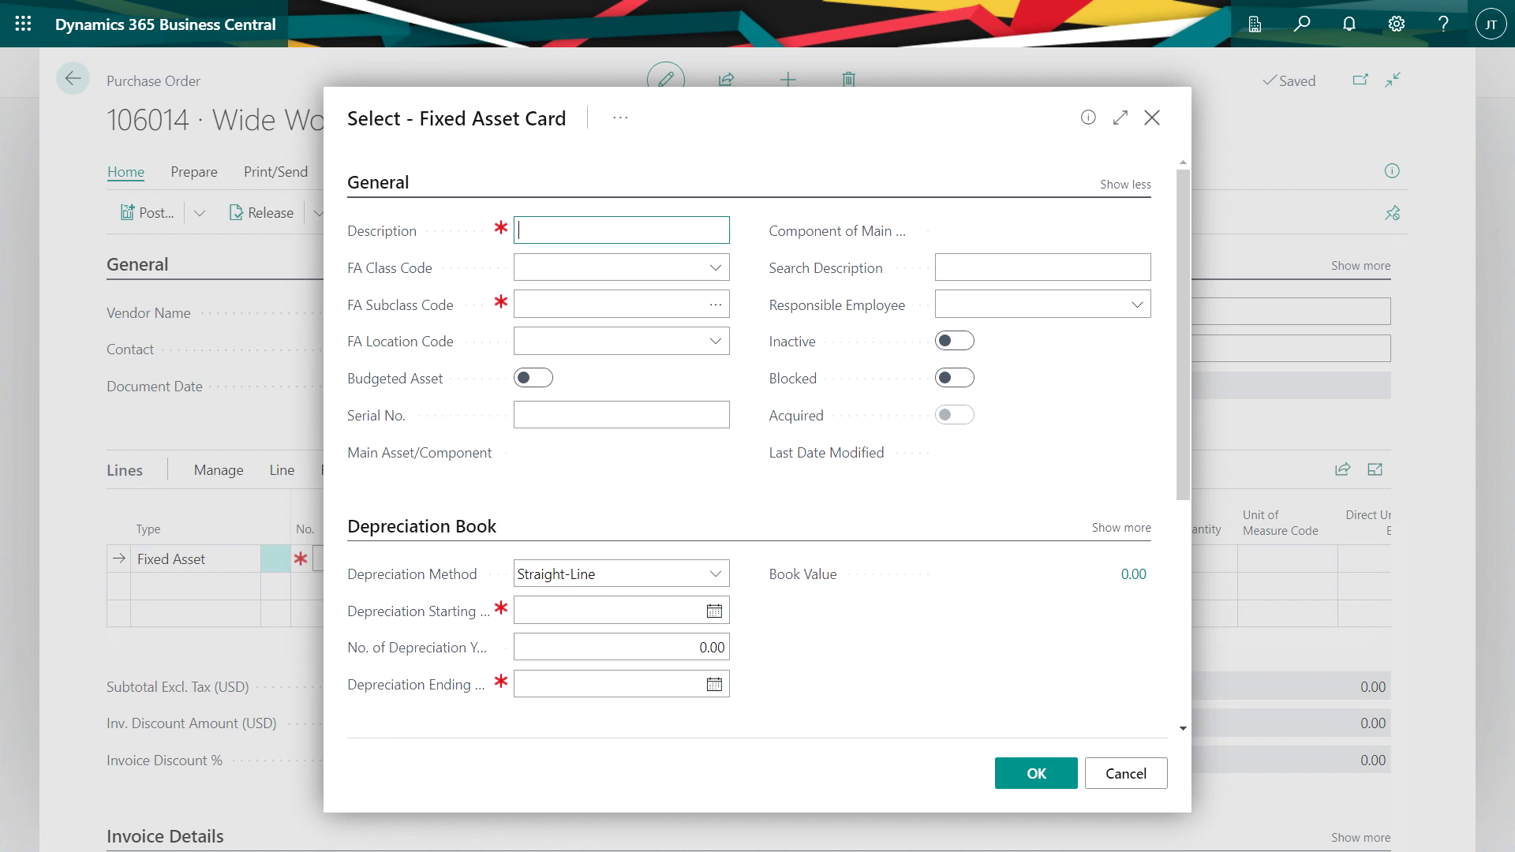
Describe the new asset as CISCO INDUSTRIAL ETHERNET with FA class TANGIBLE and subclass EQUIPMENT
{"action": "key", "text": "ctrl+v"}
{"action": "left_click", "coordinate": [710, 269]}
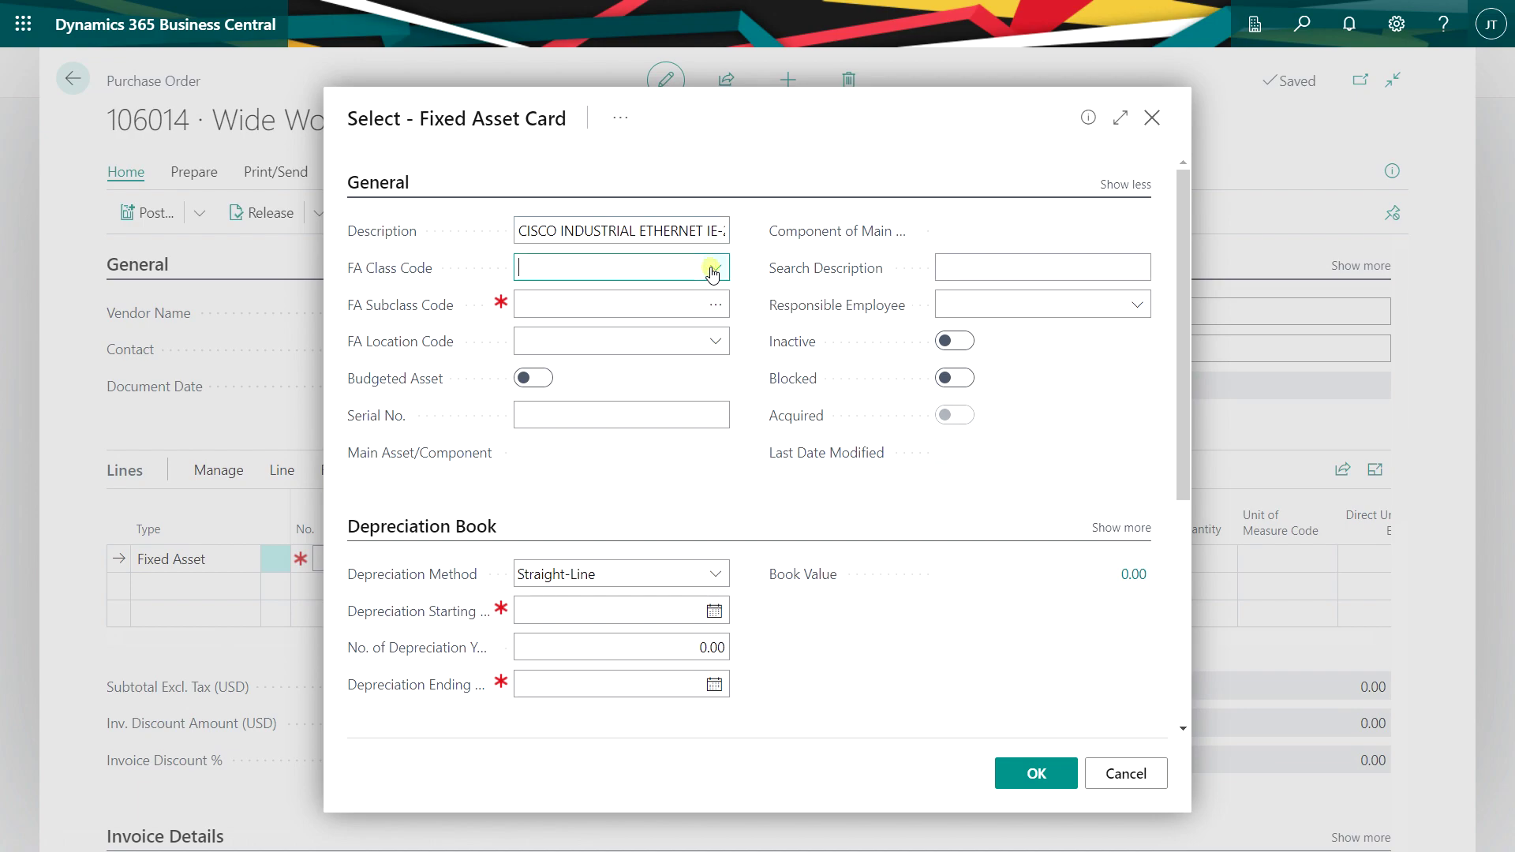
{"action": "left_click", "coordinate": [592, 434]}
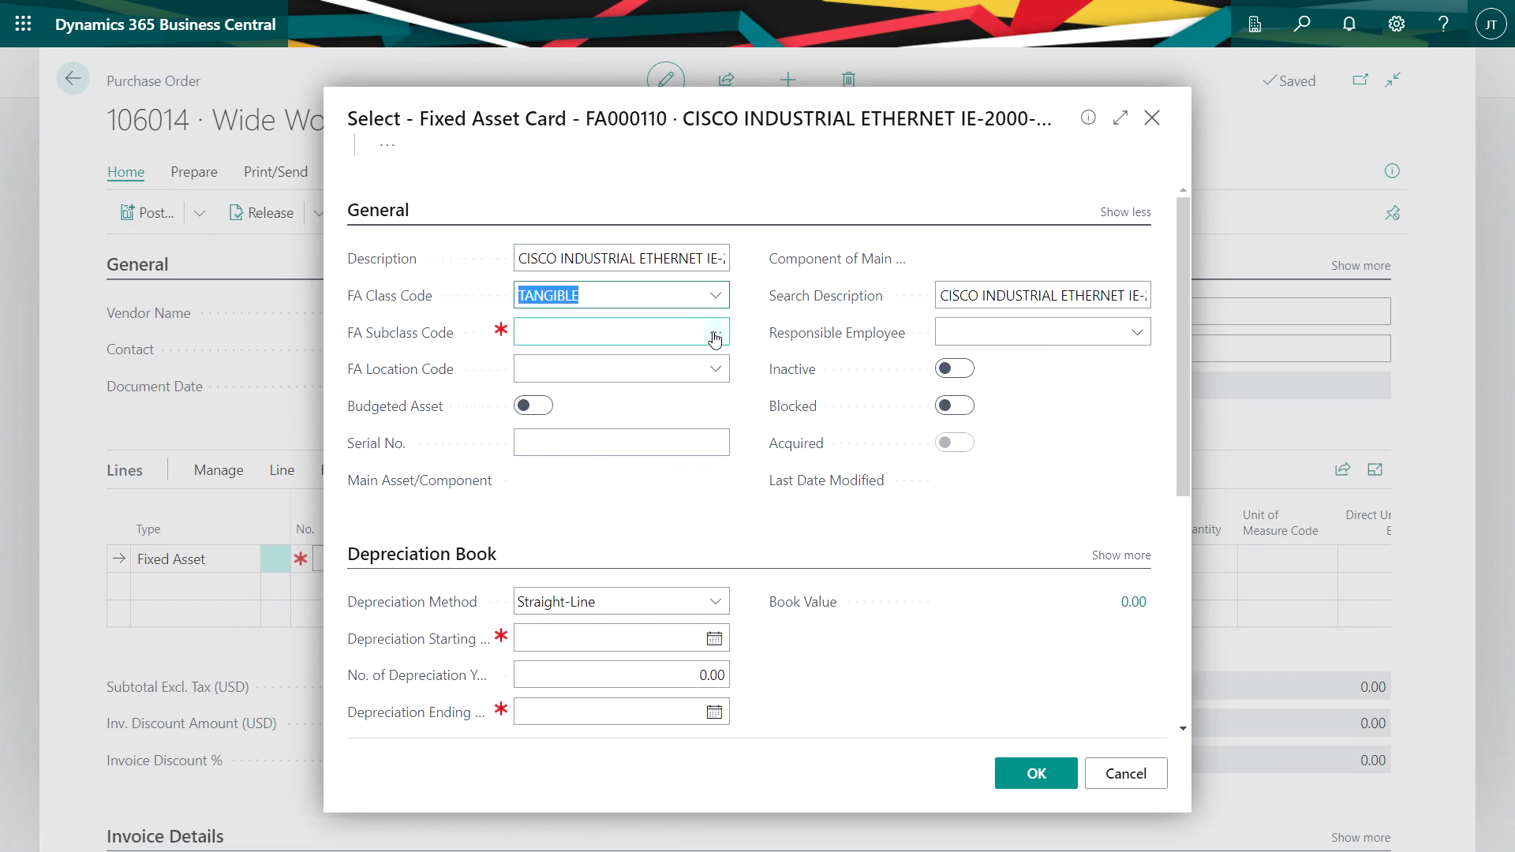
{"action": "left_click", "coordinate": [715, 334]}
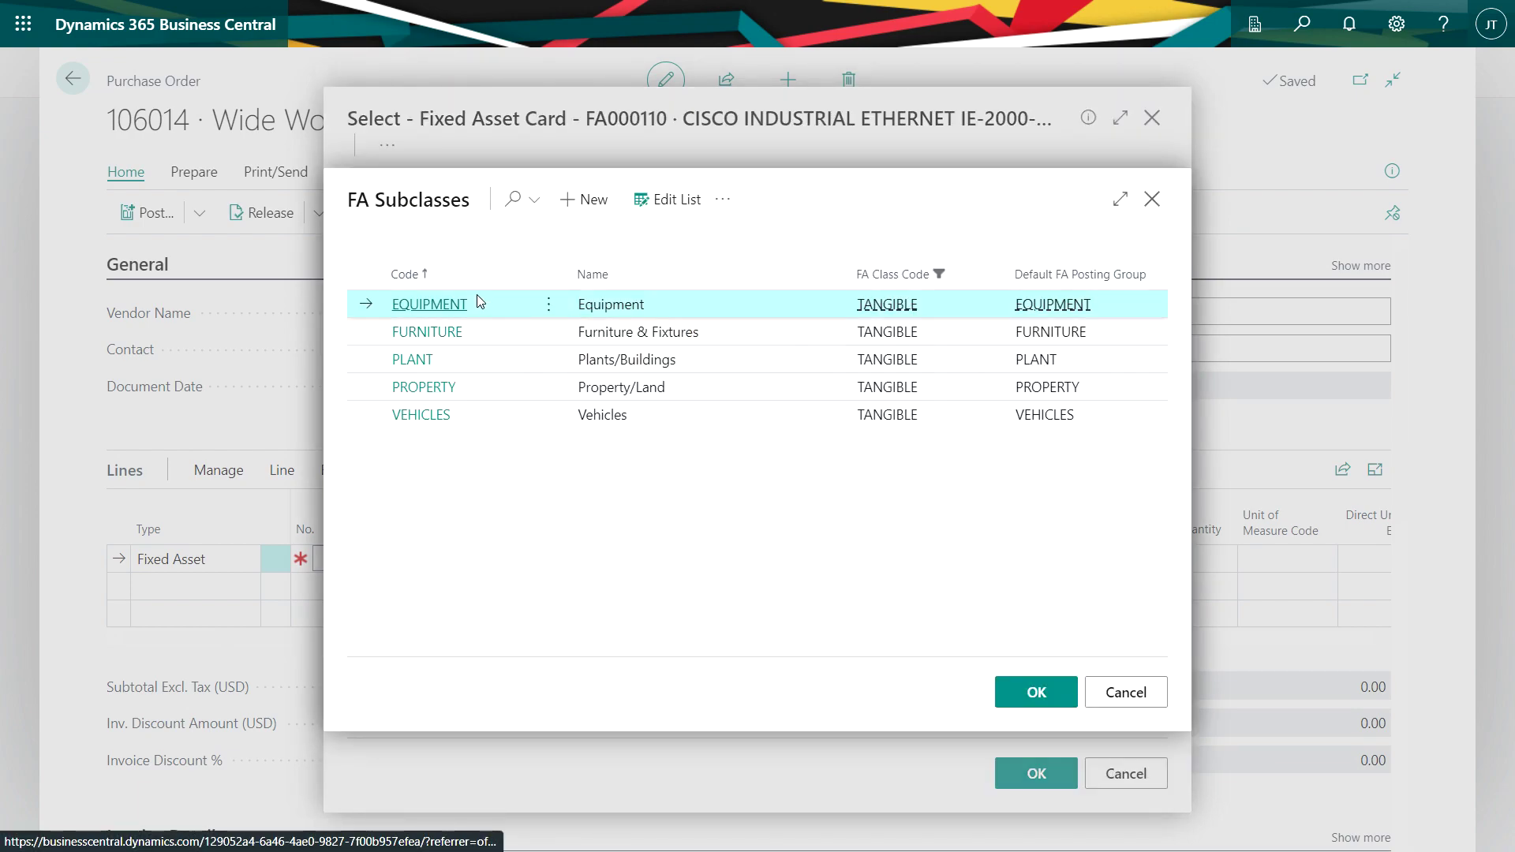
{"action": "left_click", "coordinate": [434, 303]}
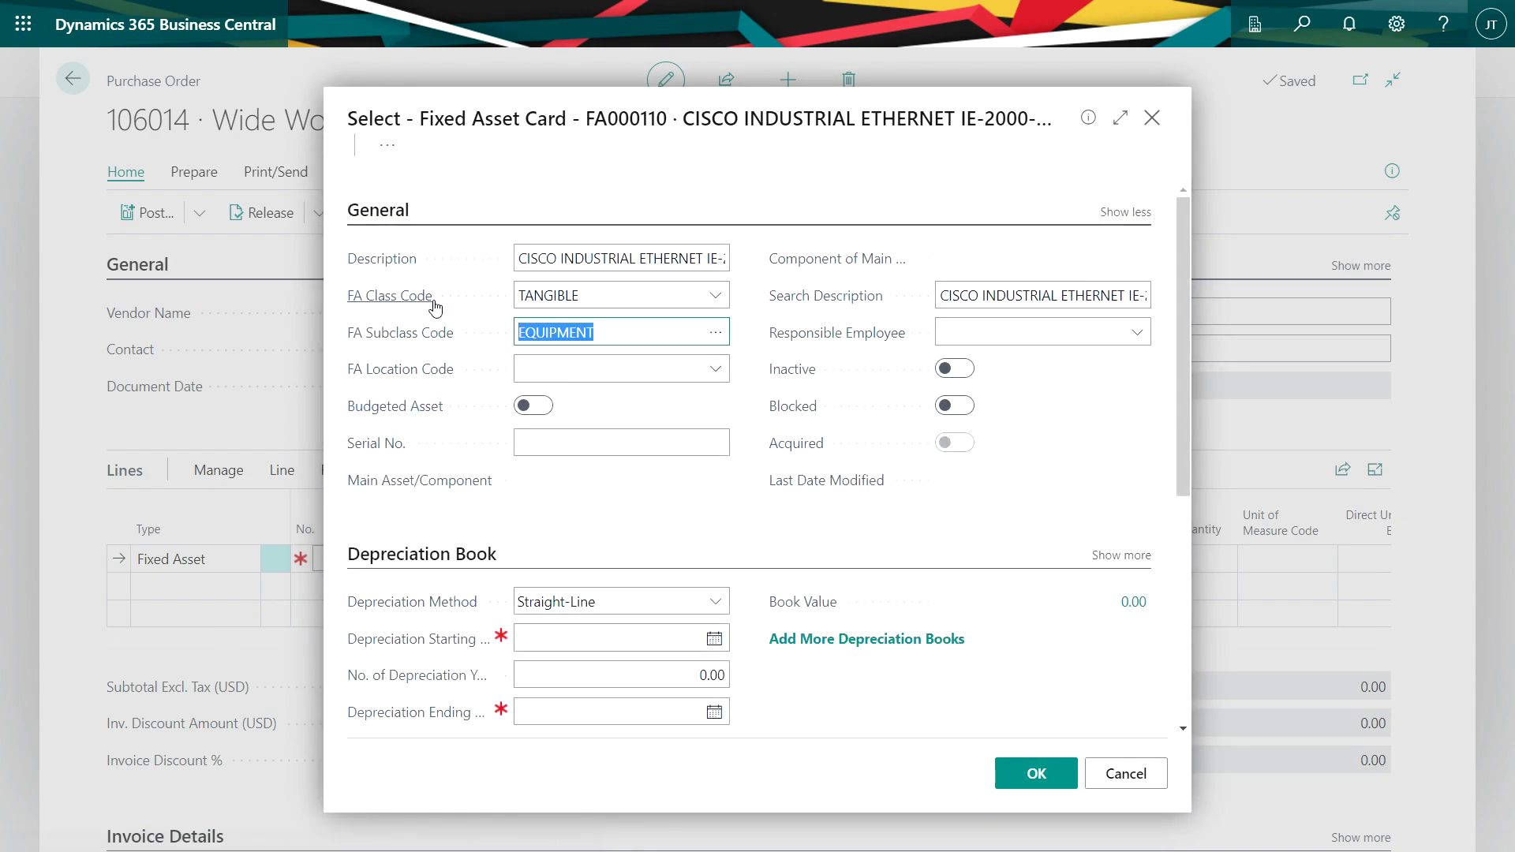
Set depreciation to start 5/1/2023 over 4 years and save the asset to the order line
{"action": "left_click", "coordinate": [623, 631]}
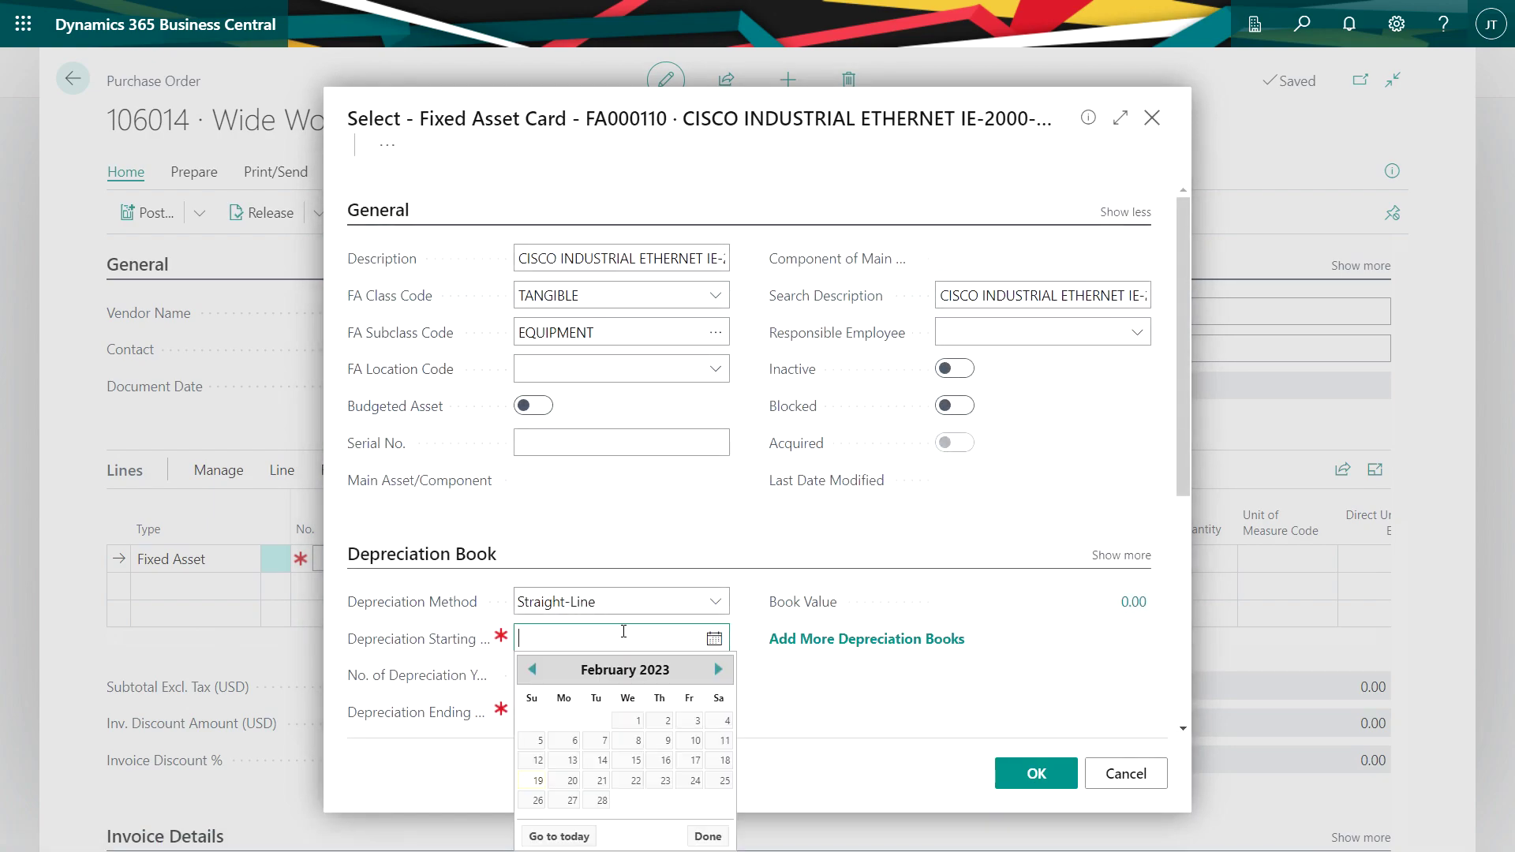
{"action": "left_click", "coordinate": [718, 669]}
{"action": "left_click", "coordinate": [720, 670]}
{"action": "left_click", "coordinate": [719, 670]}
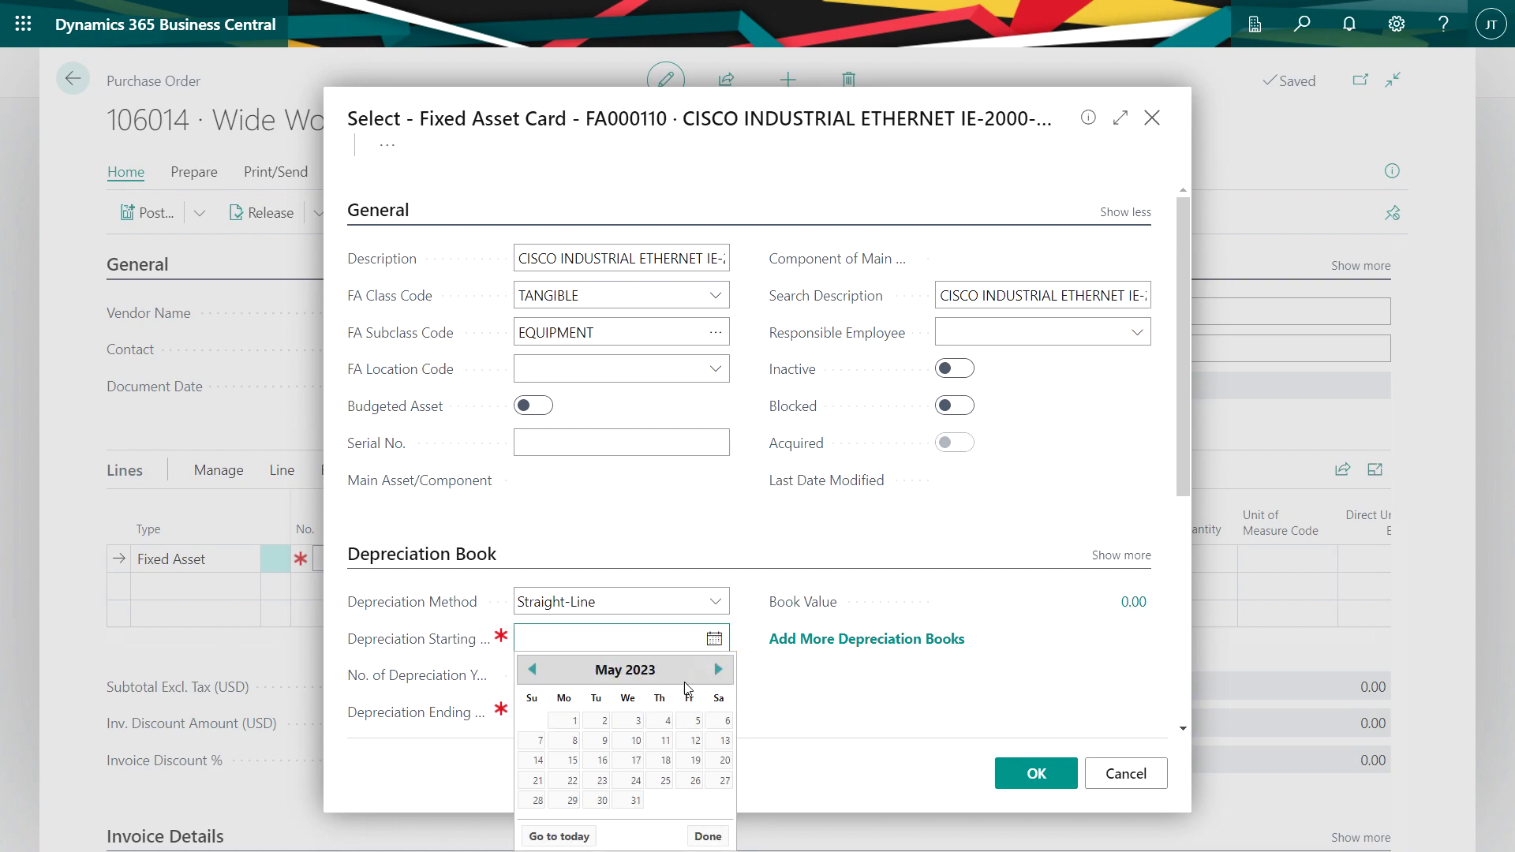
{"action": "left_click", "coordinate": [574, 721]}
{"action": "left_click", "coordinate": [663, 671]}
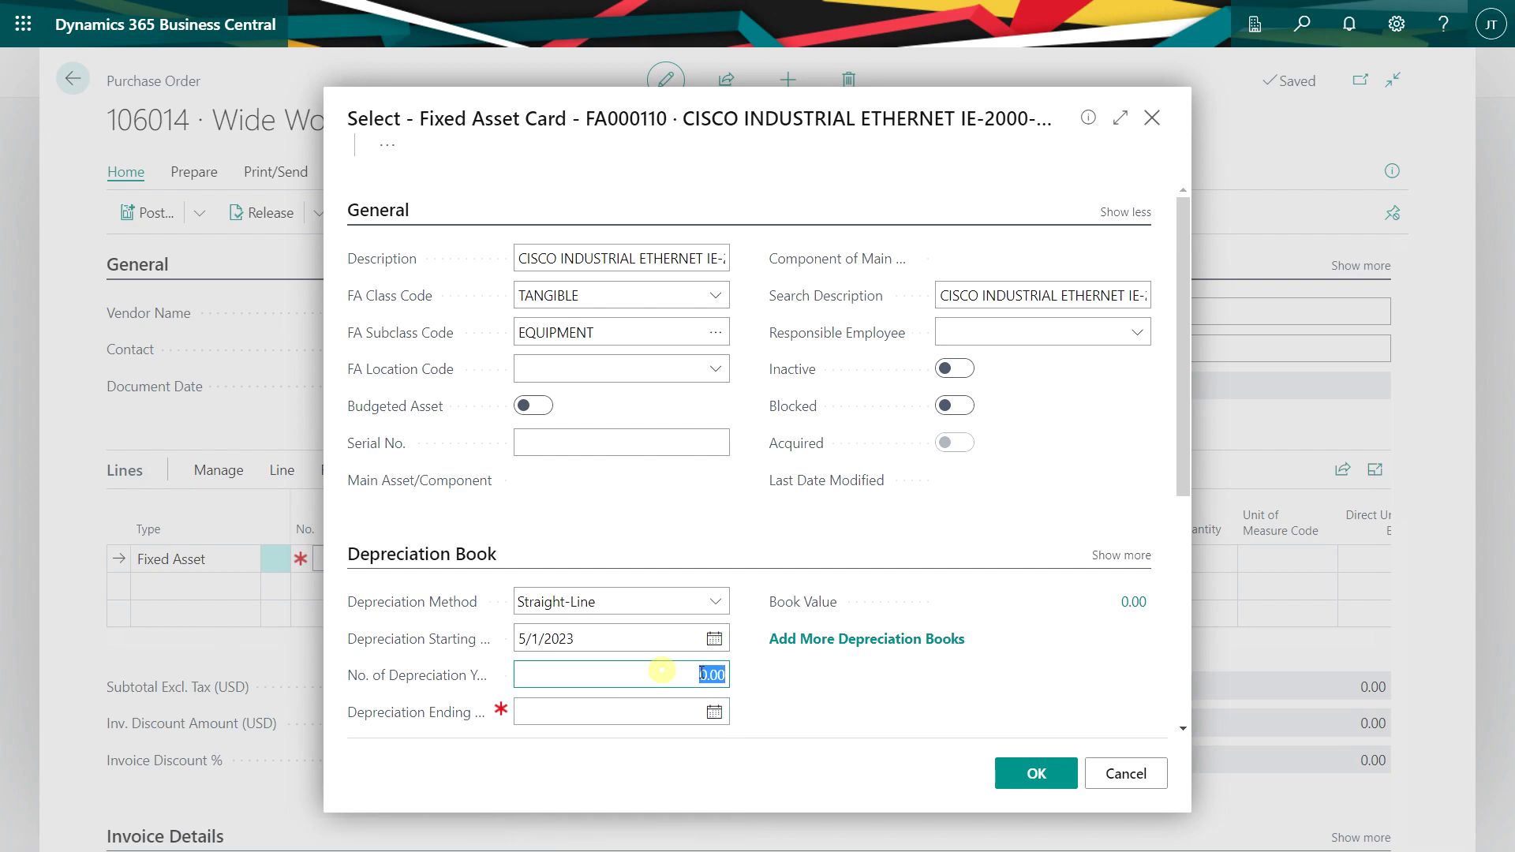
{"action": "type", "text": "4"}
{"action": "key", "text": "Tab"}
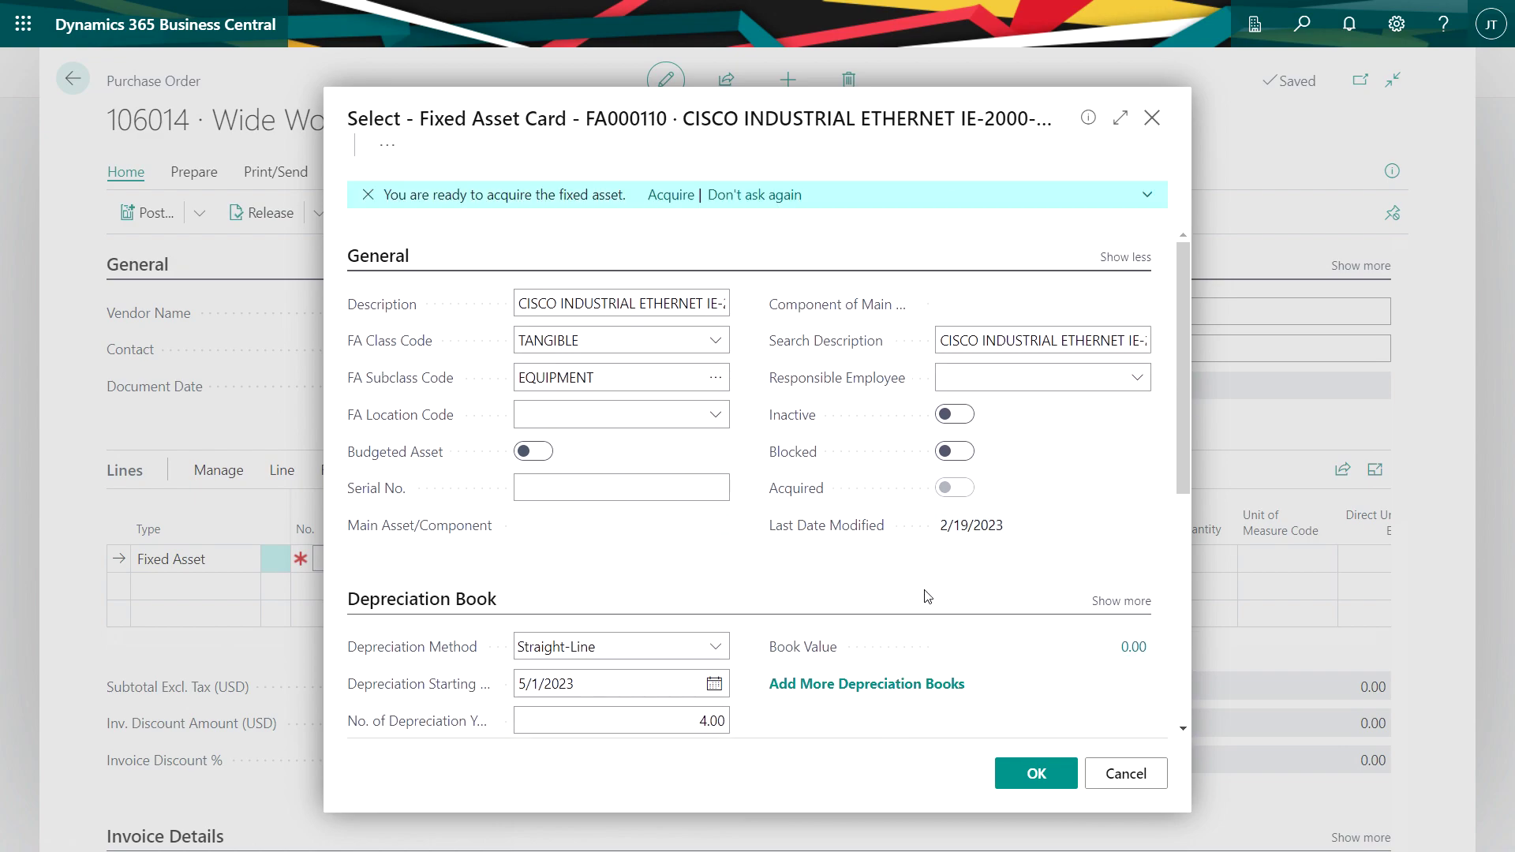
{"action": "scroll", "coordinate": [931, 595], "scroll_direction": "down", "scroll_amount": 3}
{"action": "scroll", "coordinate": [927, 596], "scroll_direction": "down", "scroll_amount": 4}
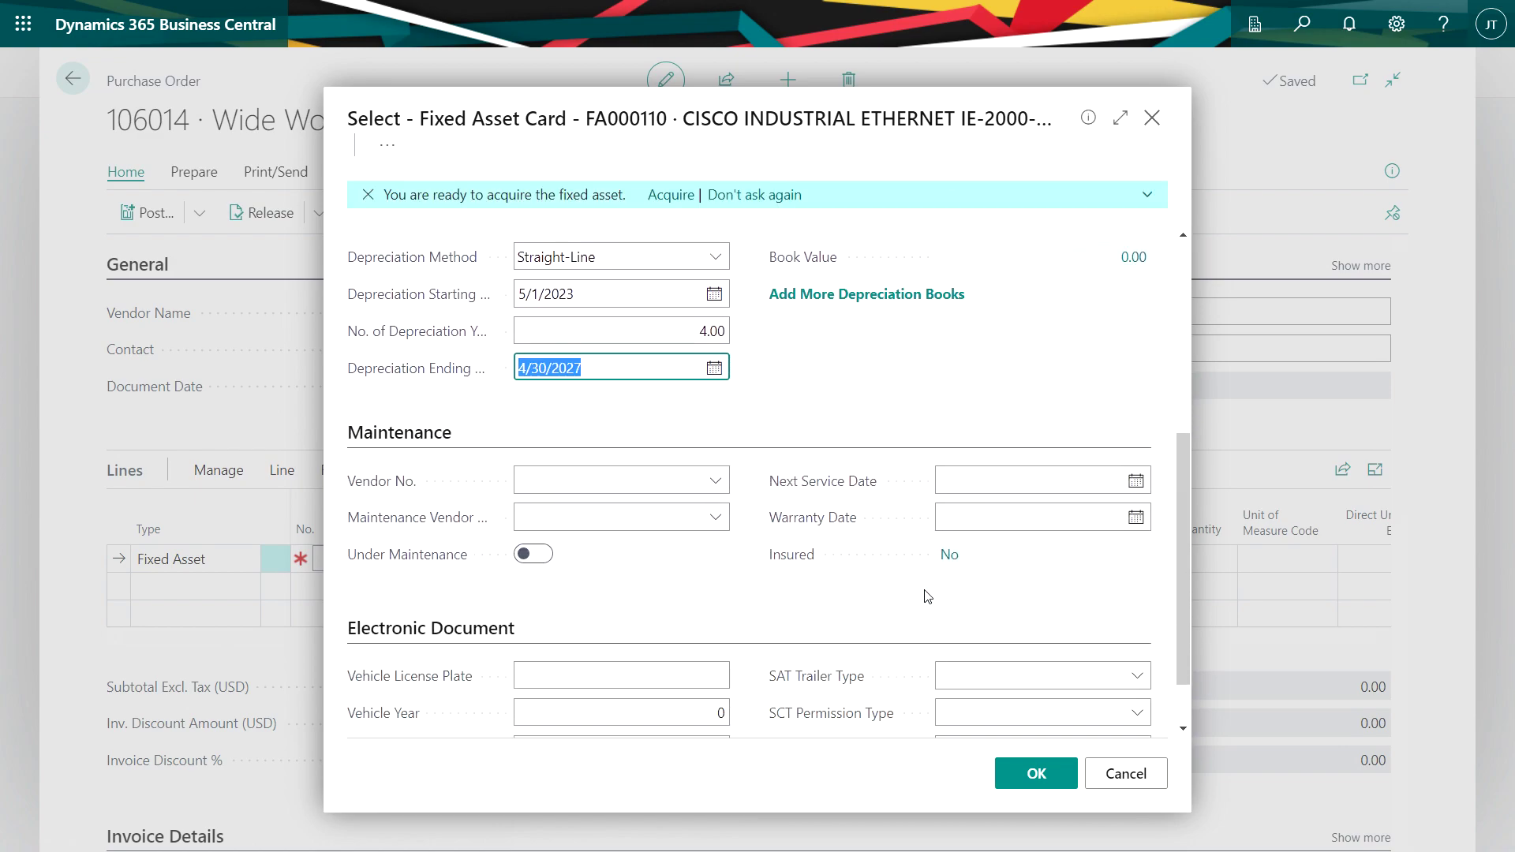
{"action": "scroll", "coordinate": [928, 596], "scroll_direction": "up", "scroll_amount": 7}
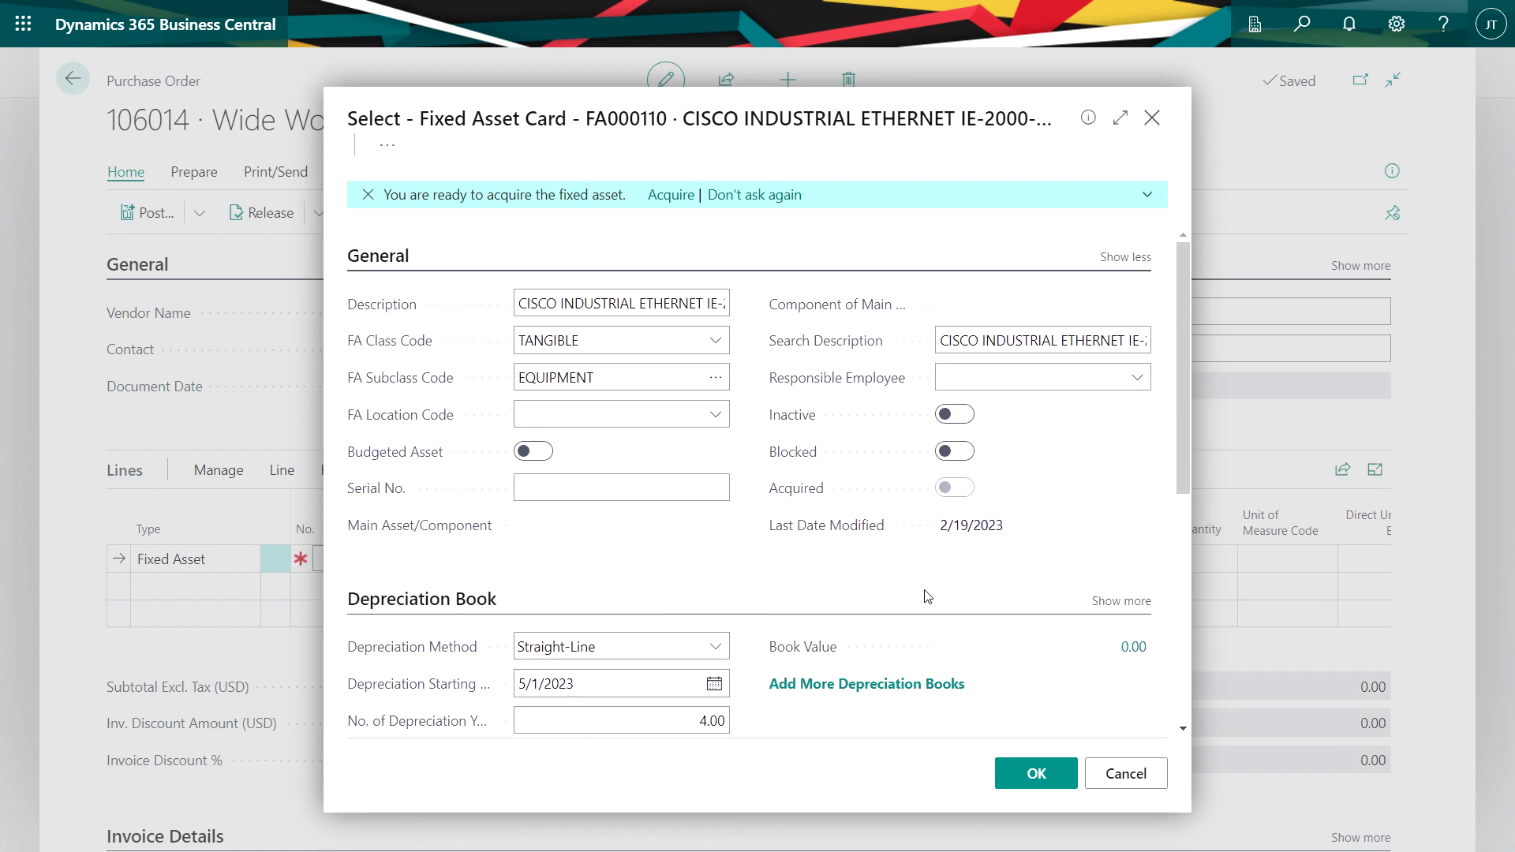
{"action": "left_click", "coordinate": [1036, 773]}
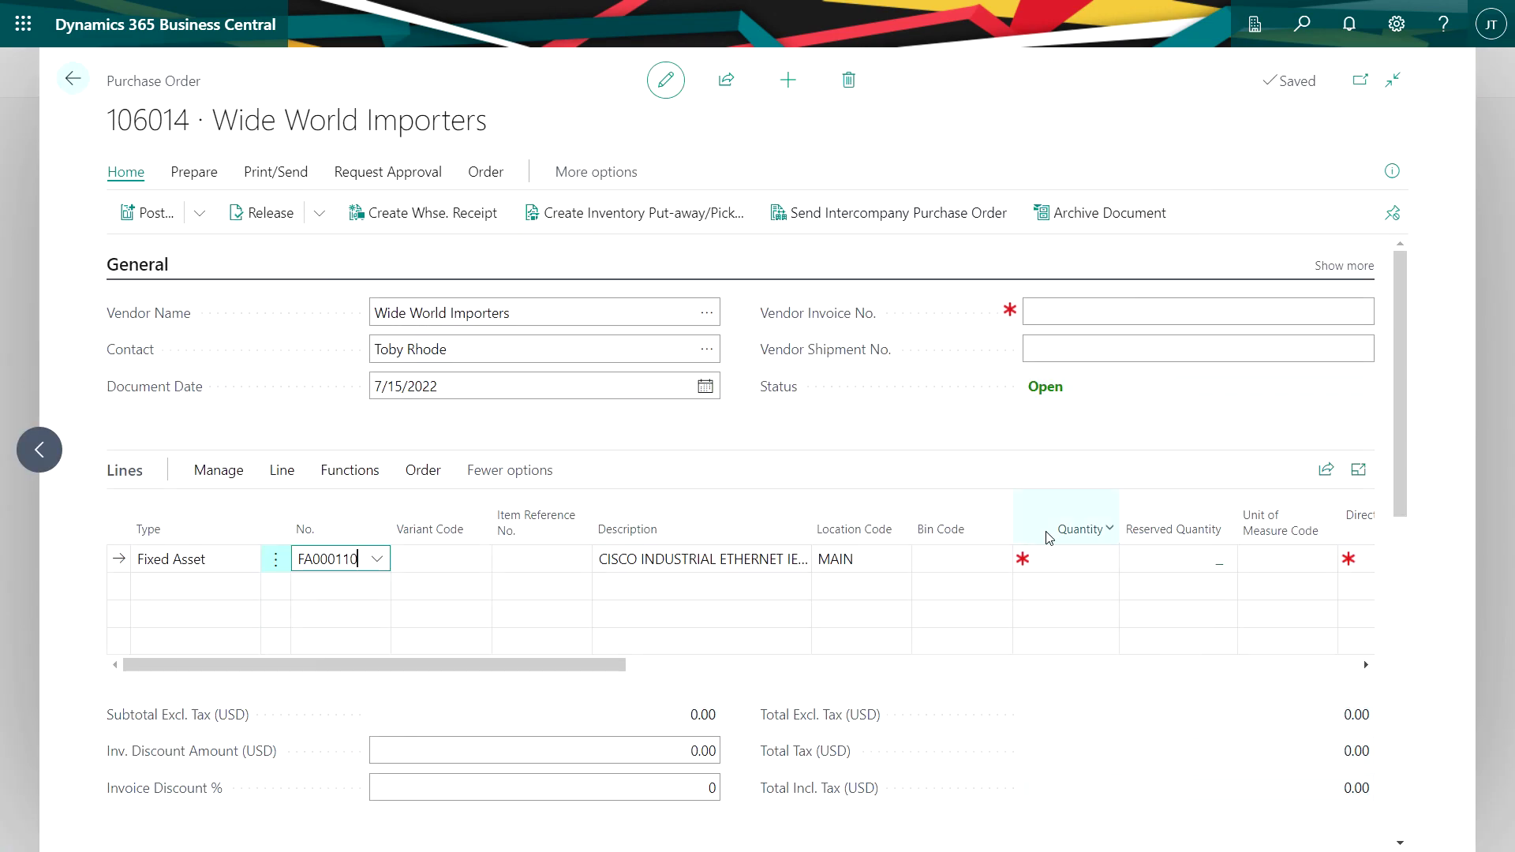
Give the FA000110 line a direct unit cost of 3,500.00
{"action": "left_click", "coordinate": [1073, 558]}
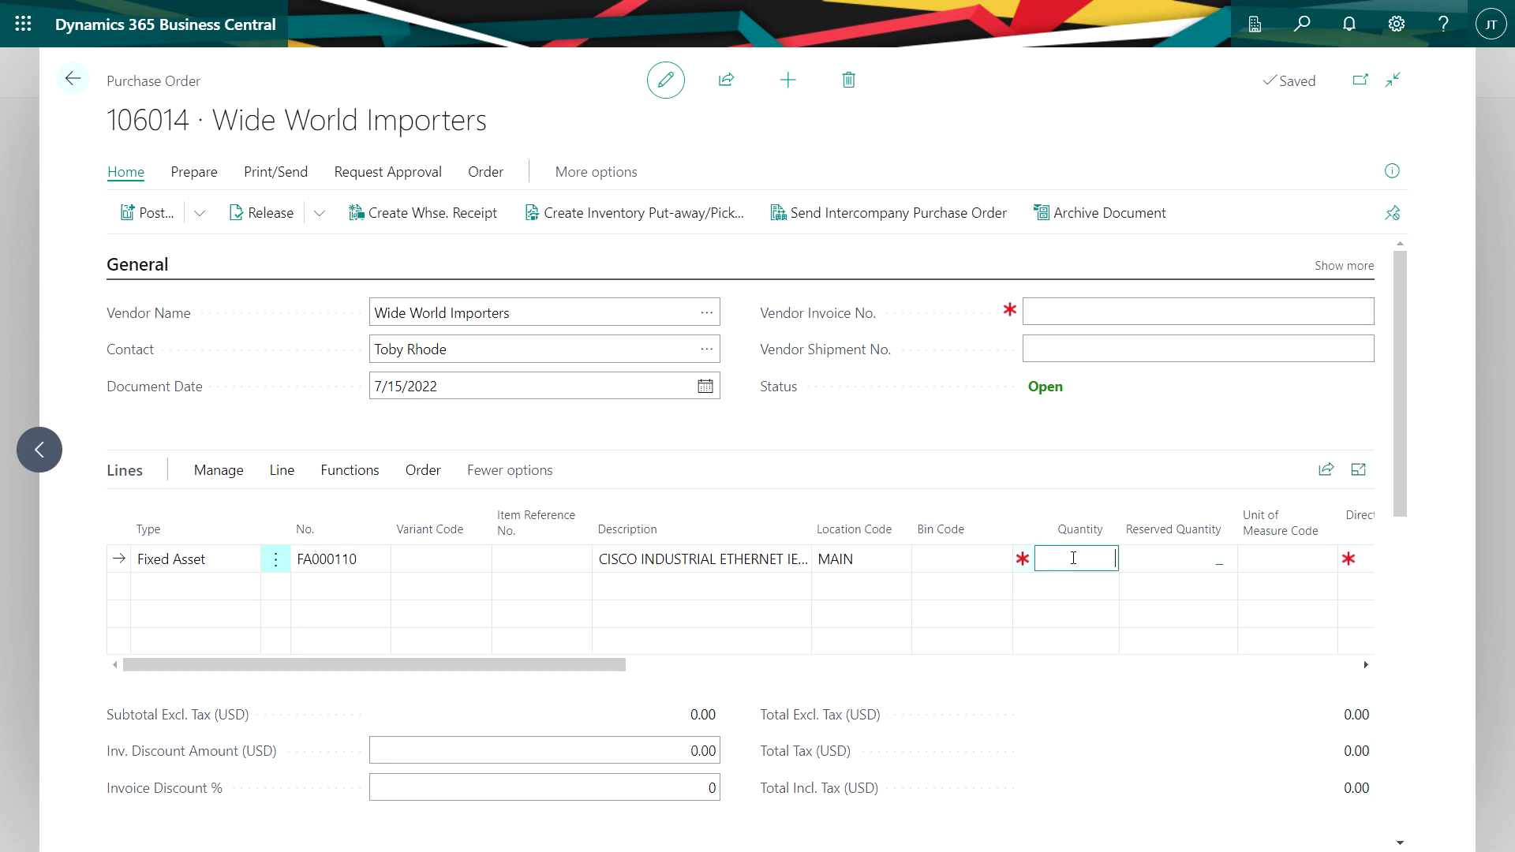
{"action": "key", "text": "Tab"}
{"action": "key", "text": "Tab"}
{"action": "key", "text": "Tab"}
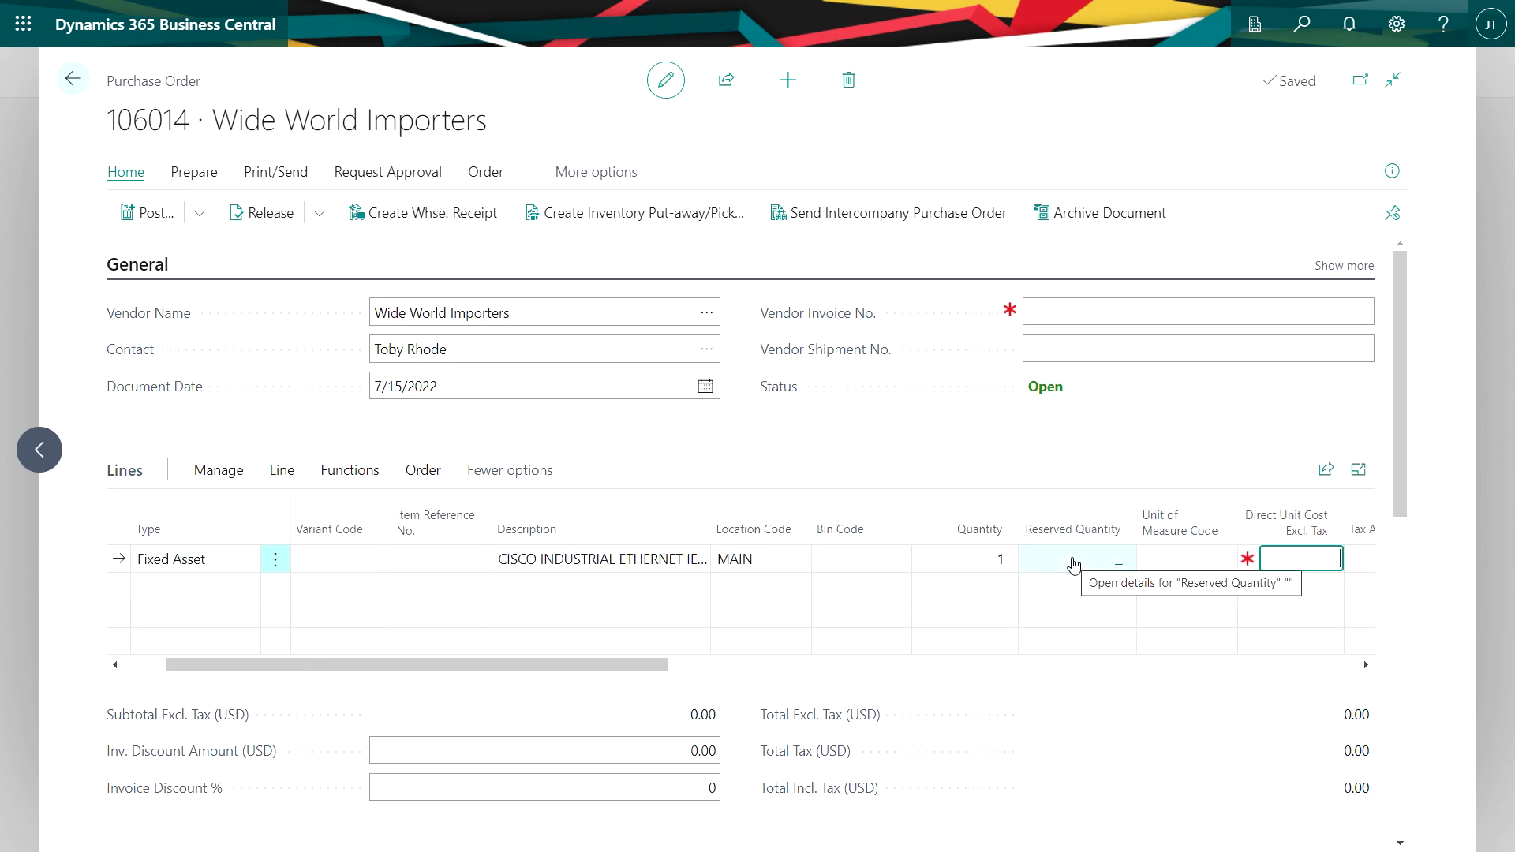
{"action": "type", "text": "3500"}
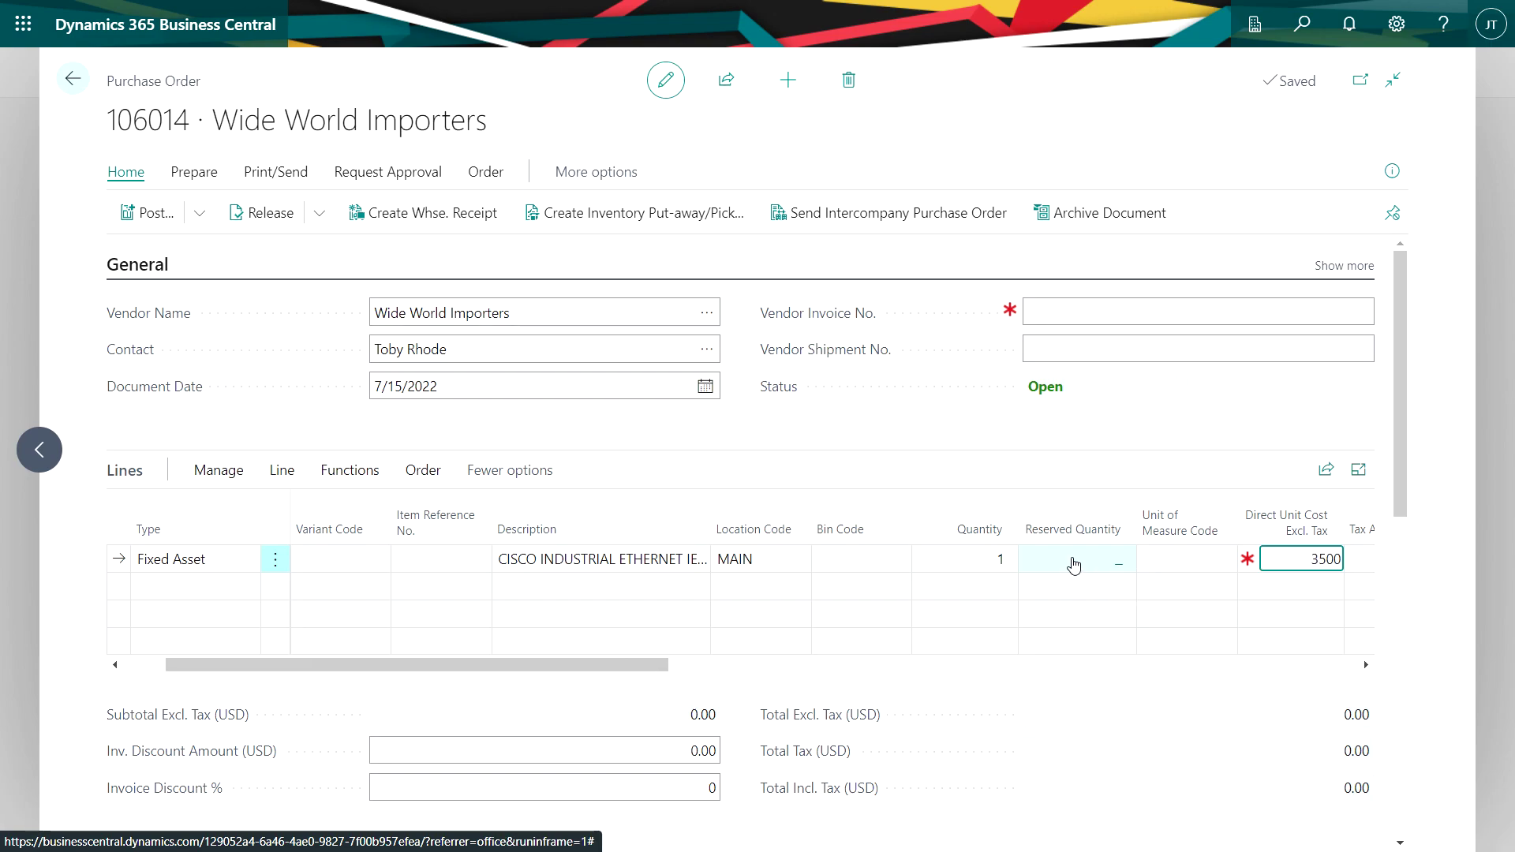
{"action": "key", "text": "Tab"}
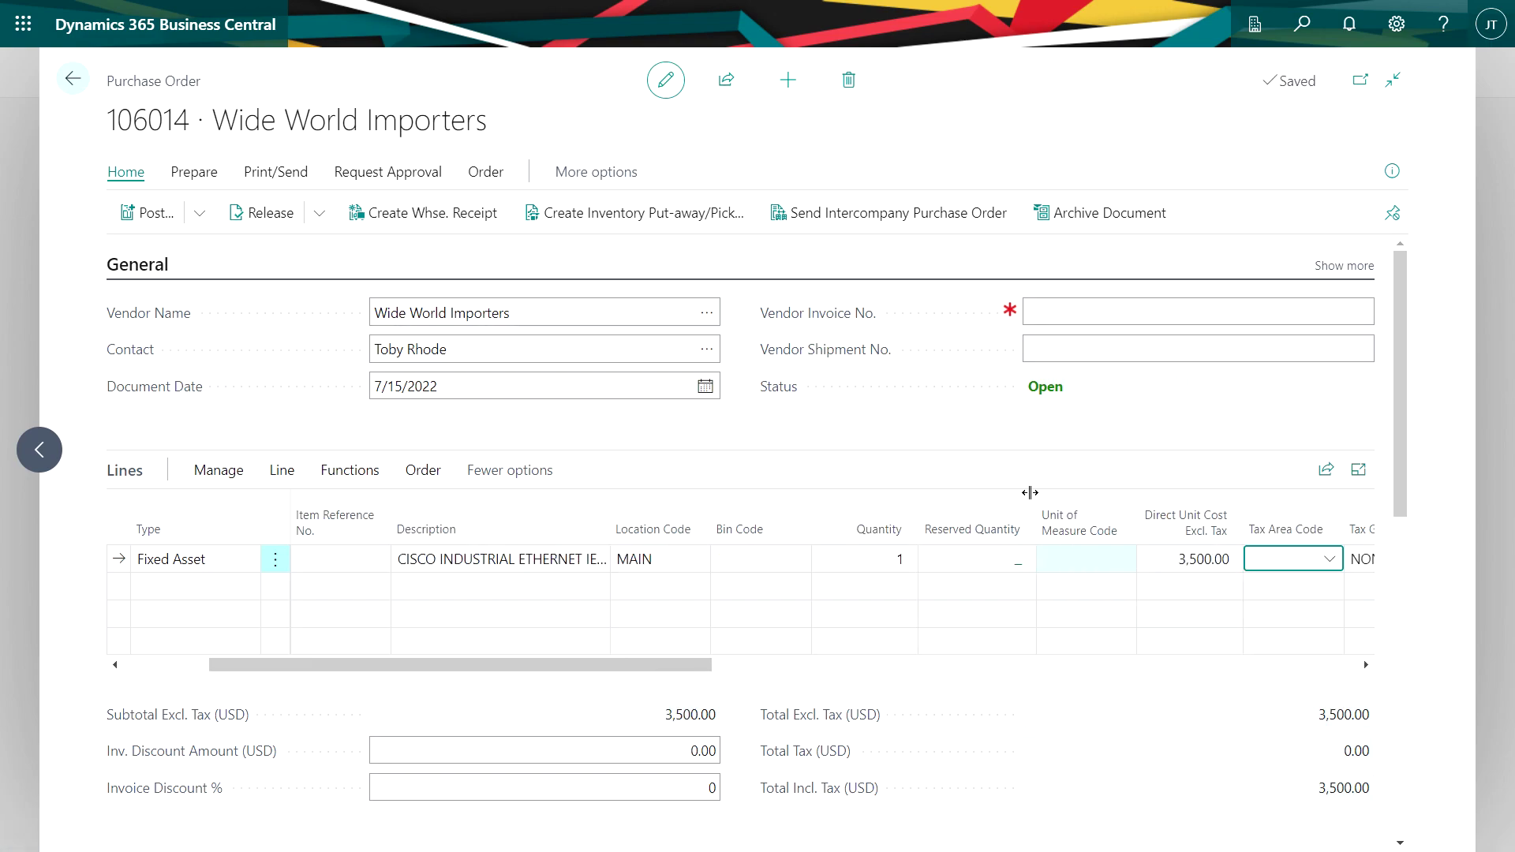
Enter the vendor's invoice number and begin posting the purchase order
{"action": "left_click", "coordinate": [1042, 320]}
{"action": "type", "text": "987789"}
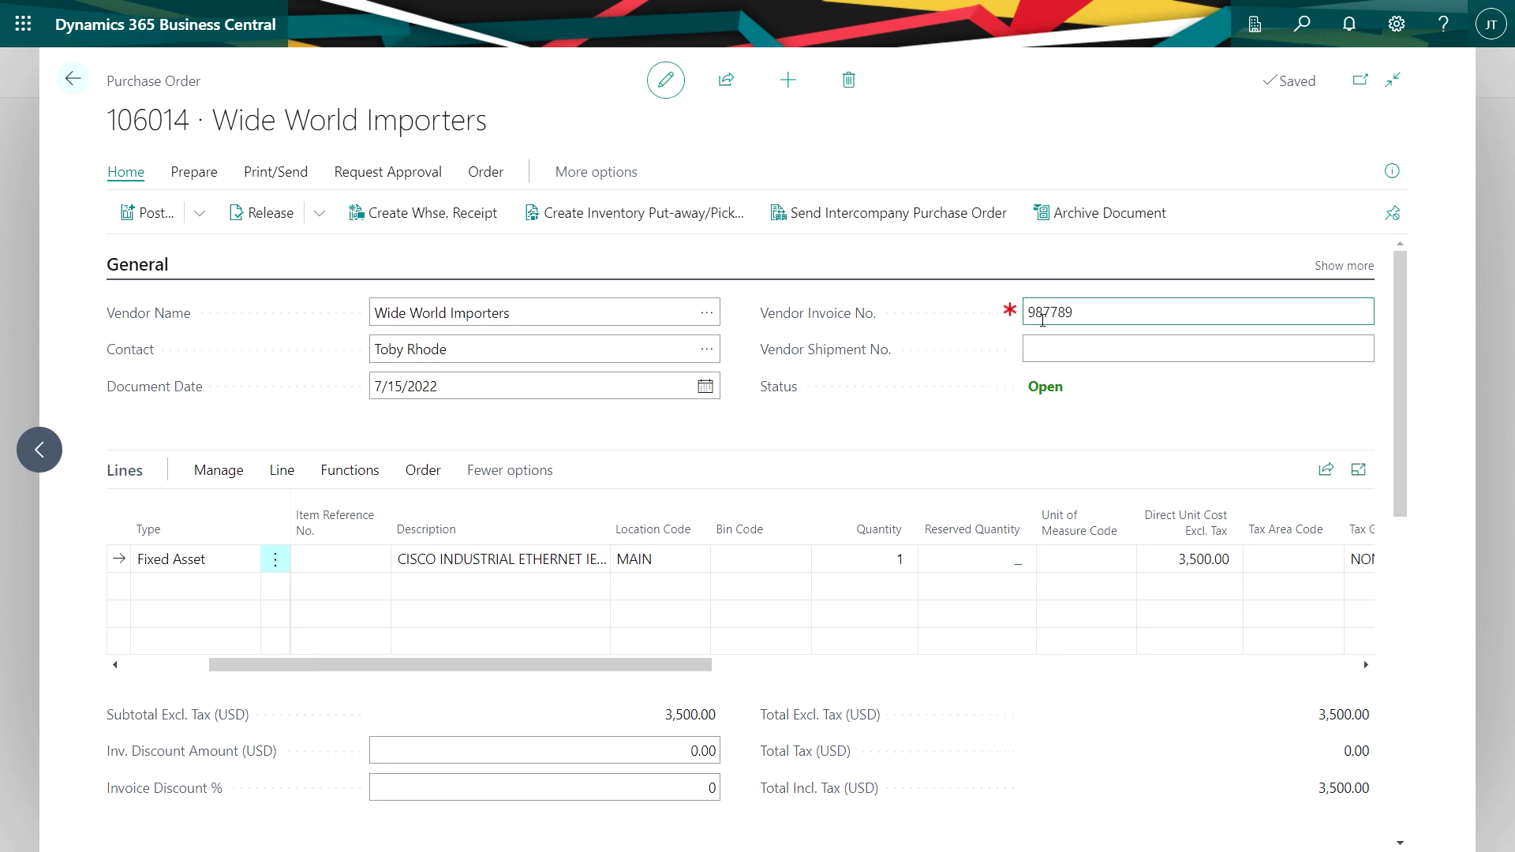
{"action": "key", "text": "Tab"}
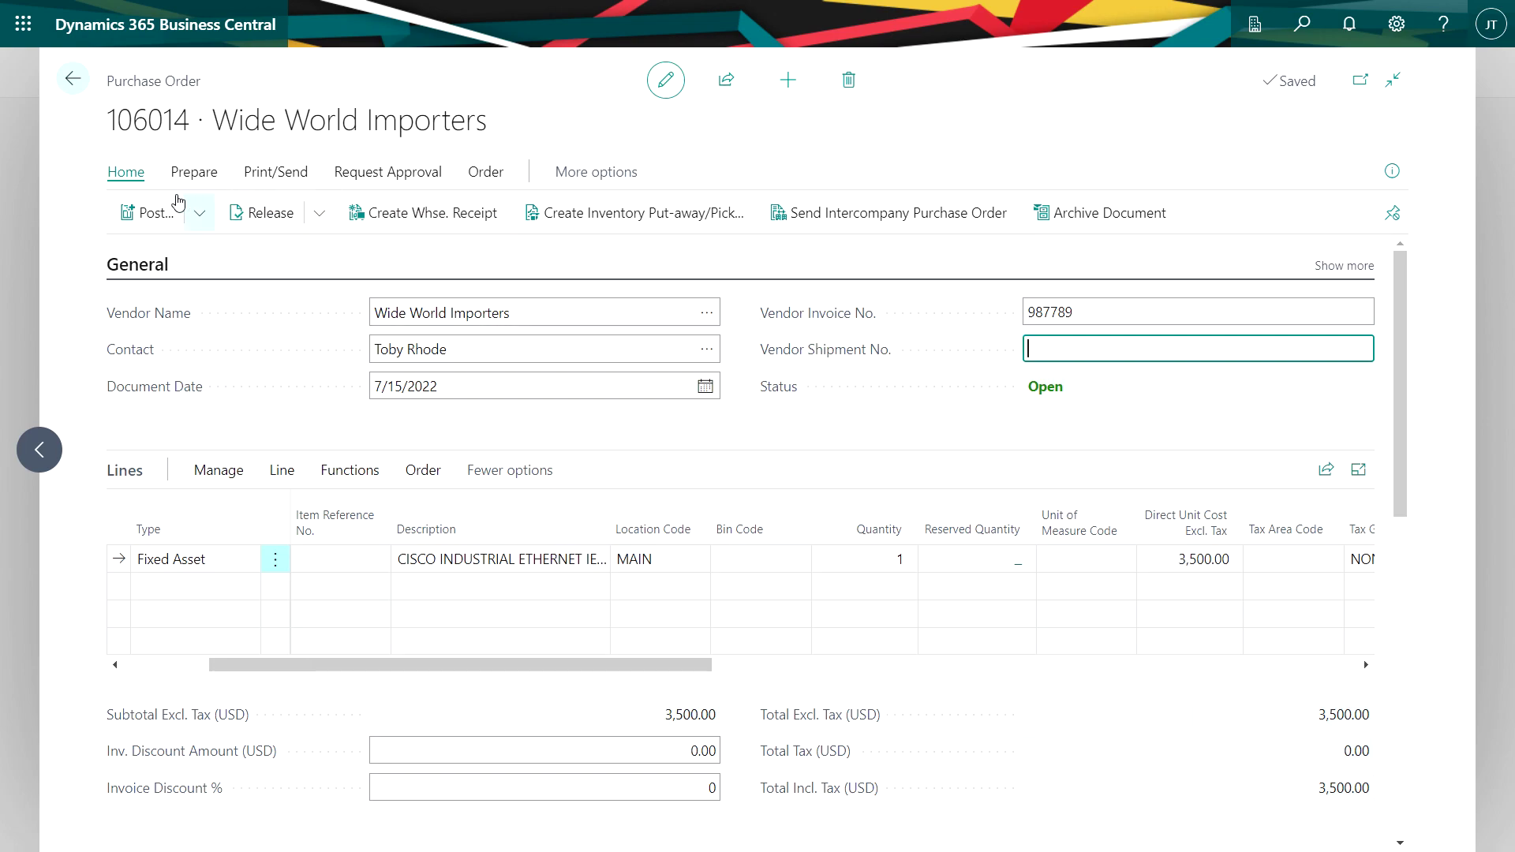
{"action": "left_click", "coordinate": [144, 208]}
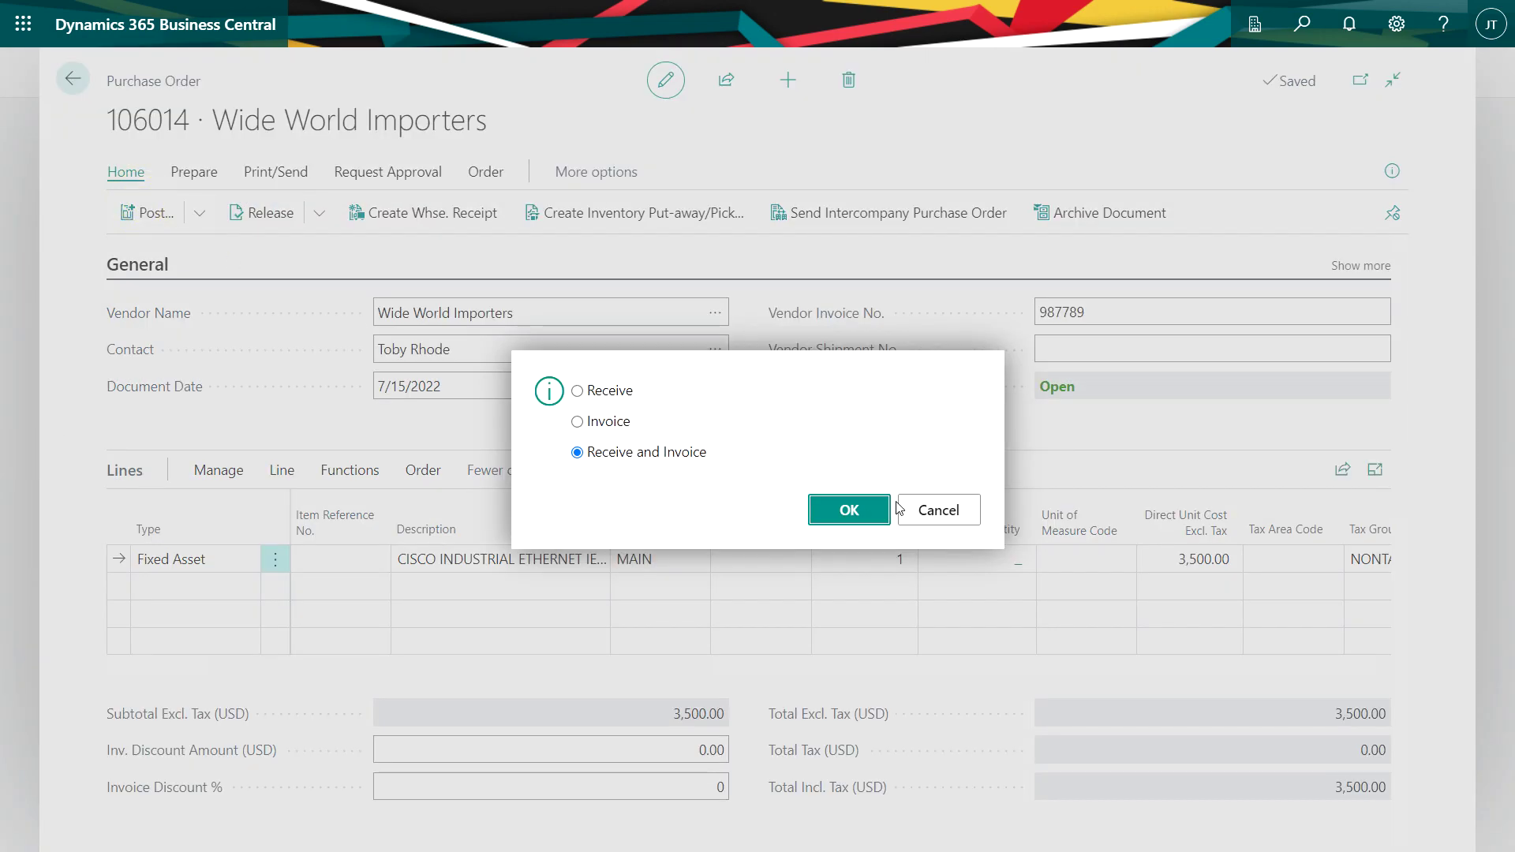
Post order 106014 with the Receive and Invoice option
{"action": "left_click", "coordinate": [878, 512]}
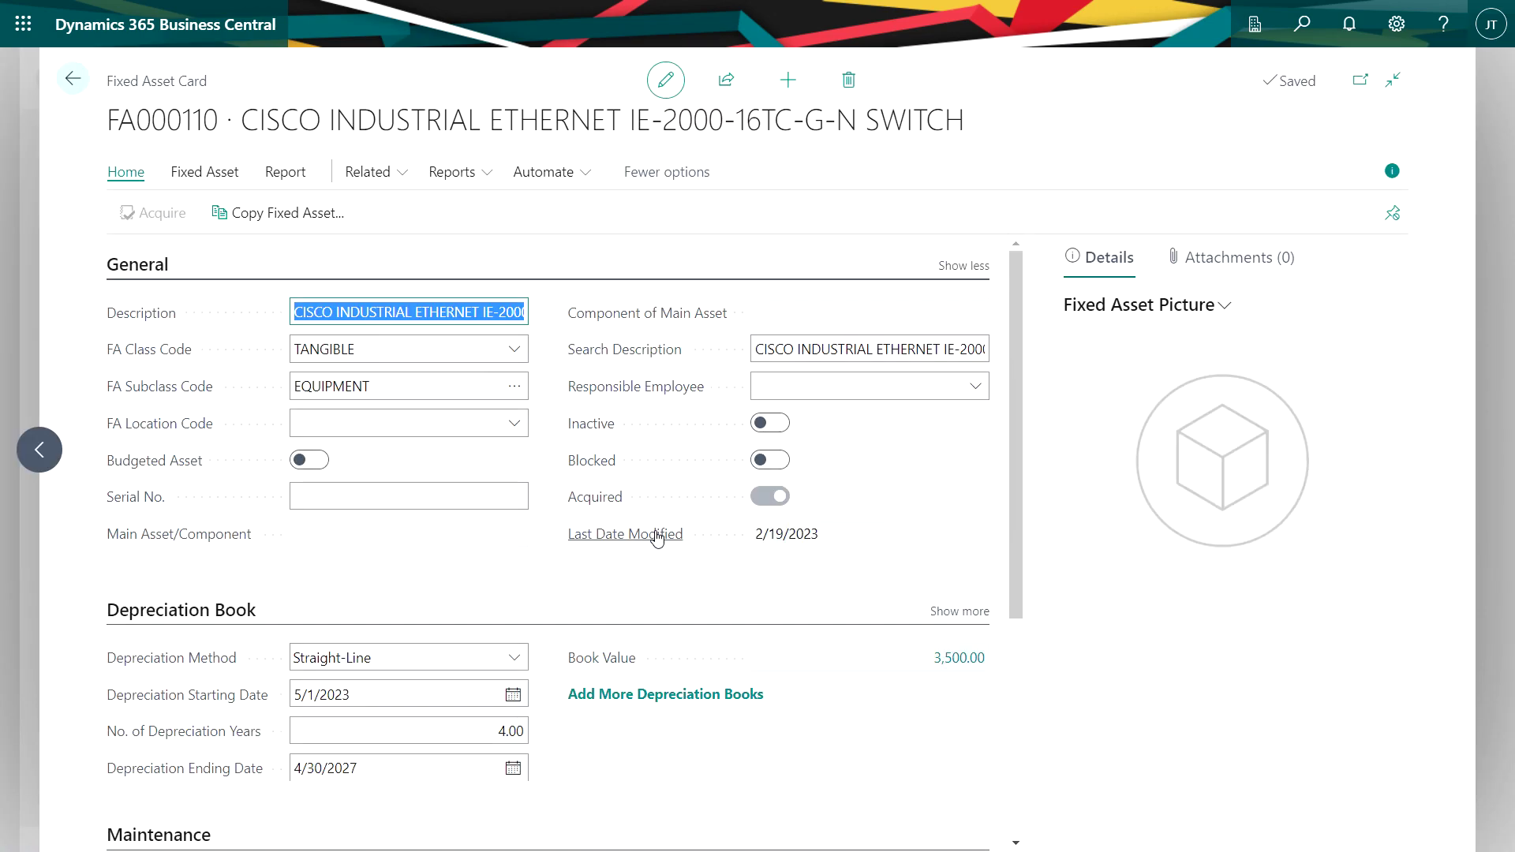
{"action": "mouse_move", "coordinate": [656, 538]}
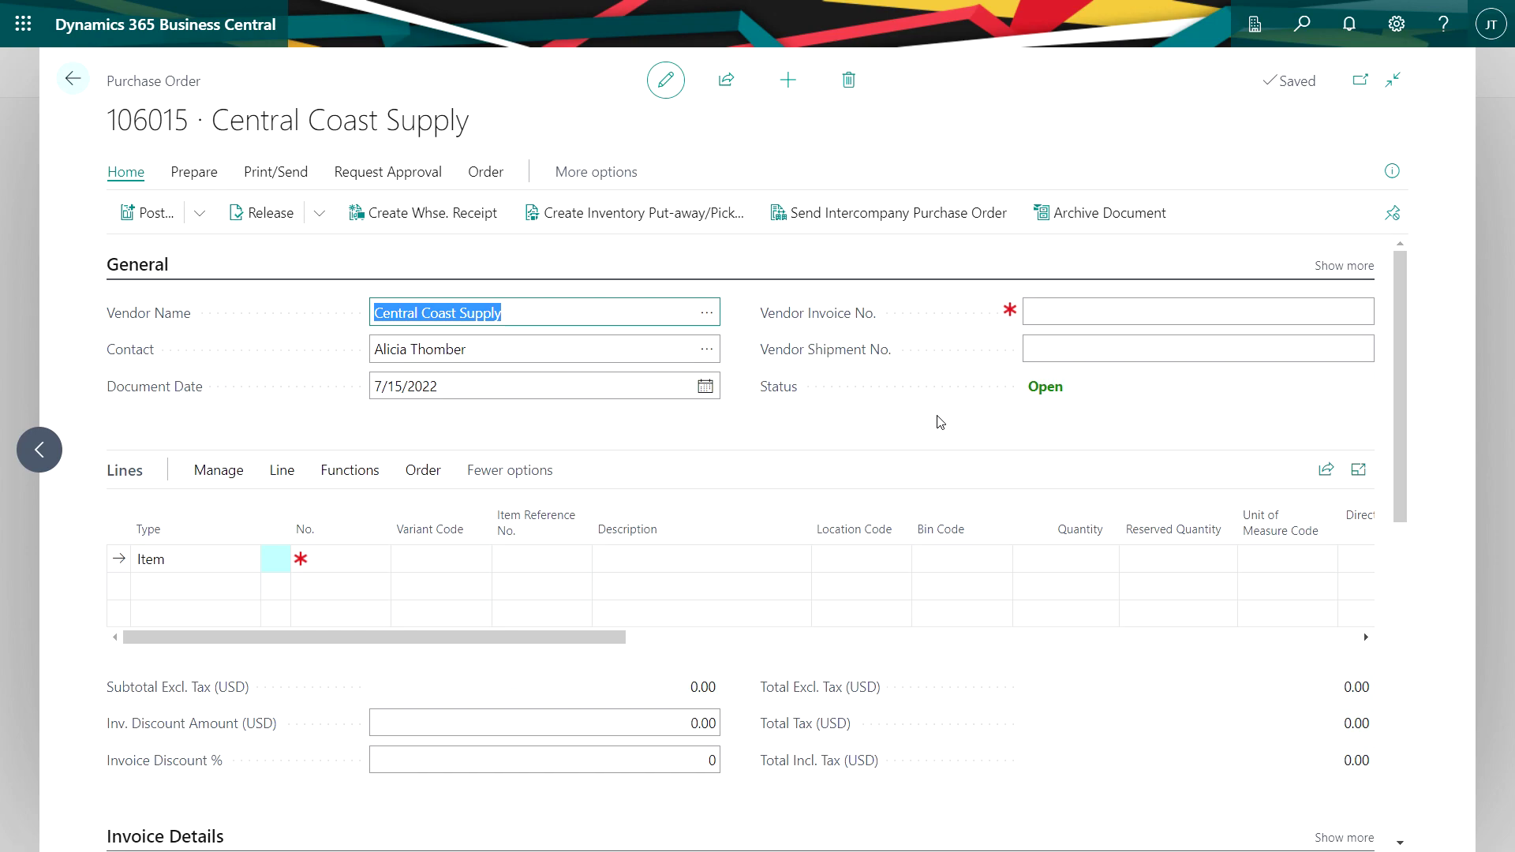
Make the first line of order 106015 a Fixed Asset line for FA000110
{"action": "left_click", "coordinate": [242, 562]}
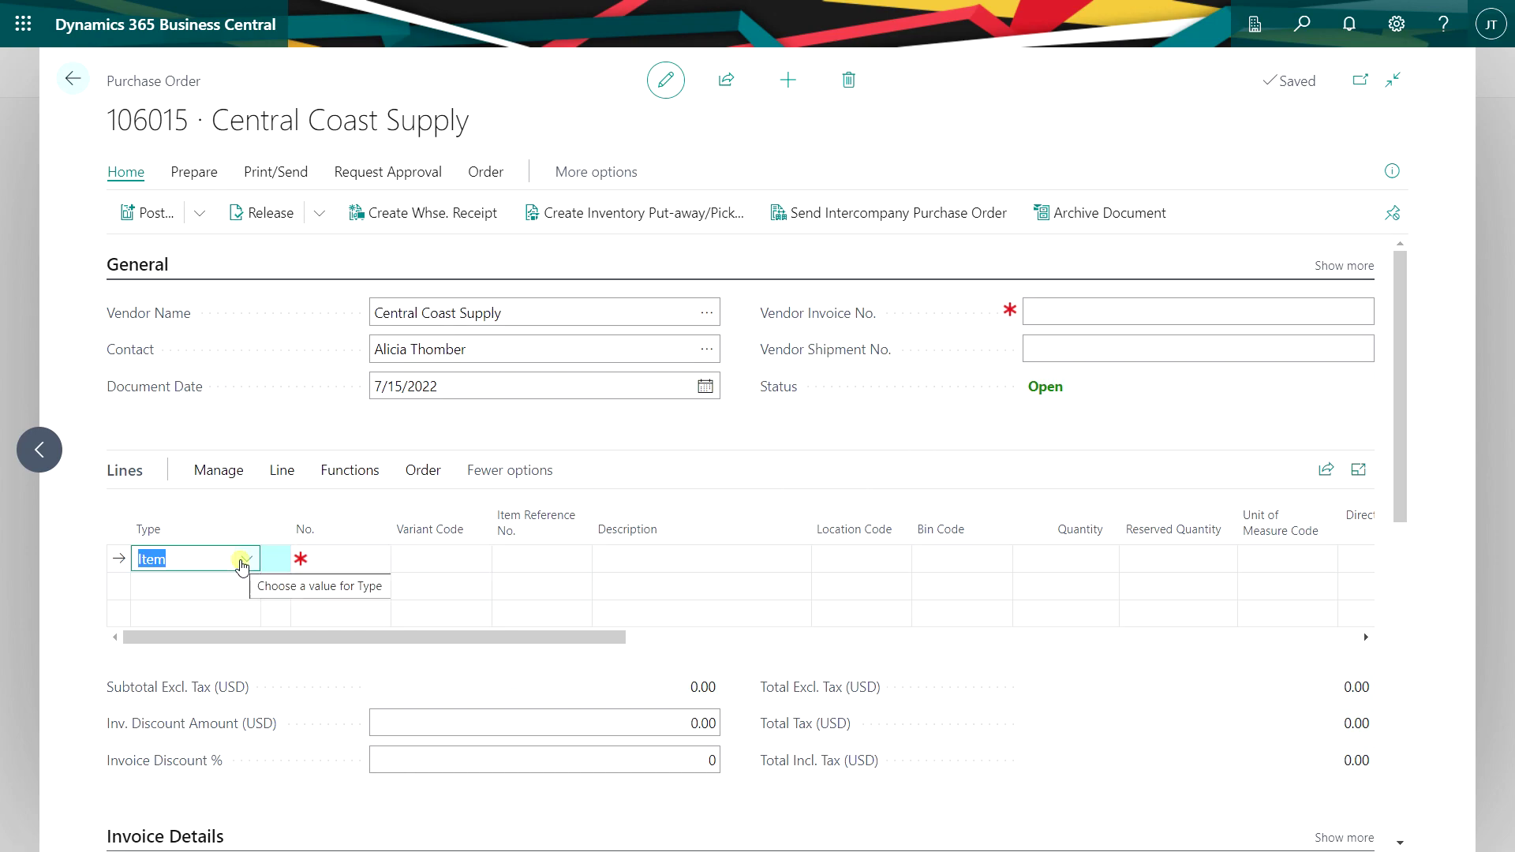
{"action": "left_click", "coordinate": [243, 561]}
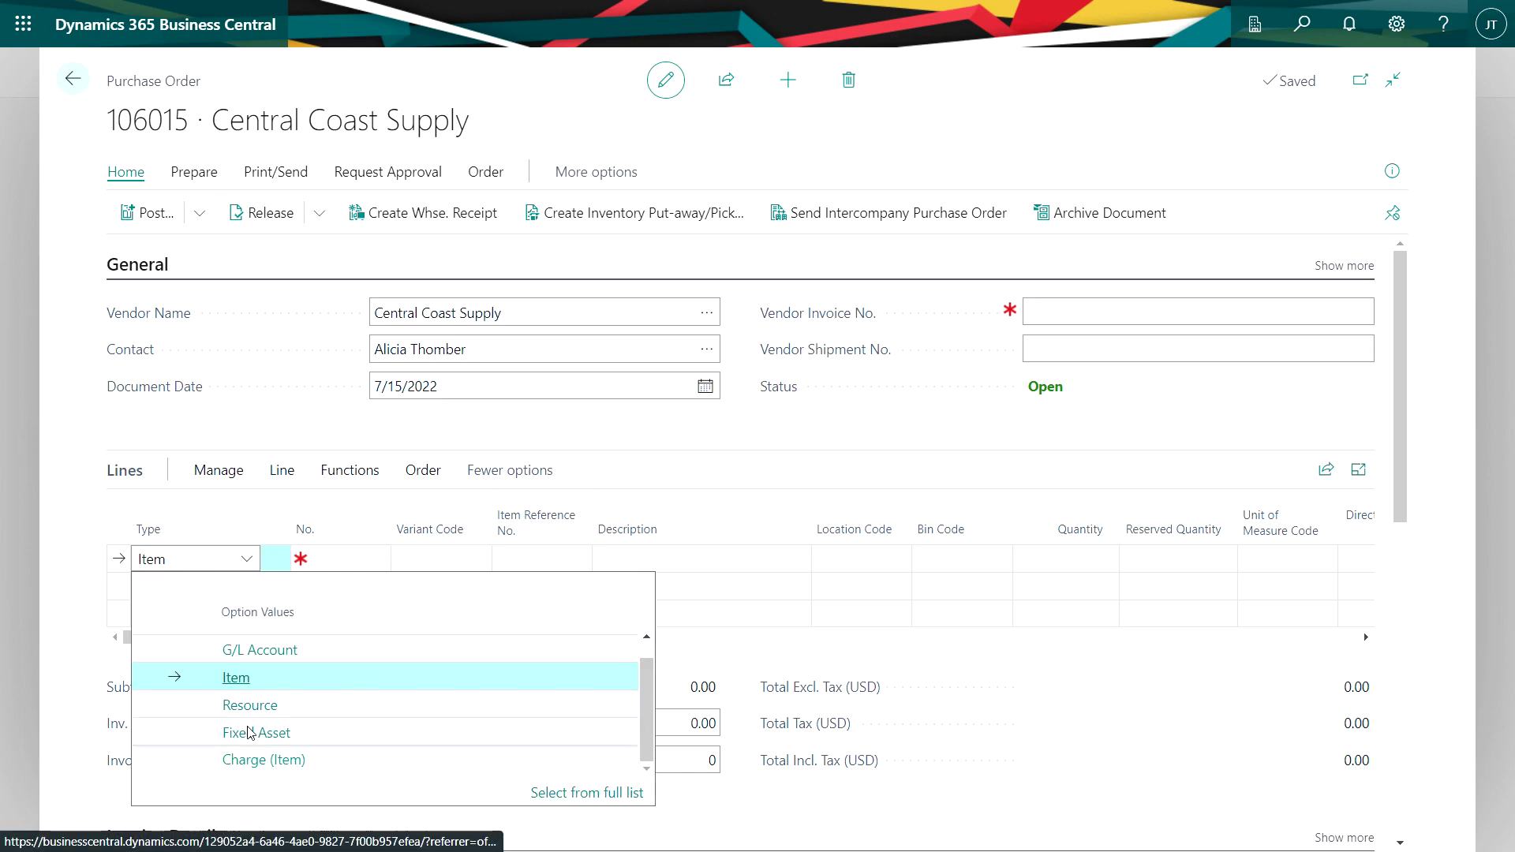
{"action": "left_click", "coordinate": [249, 732]}
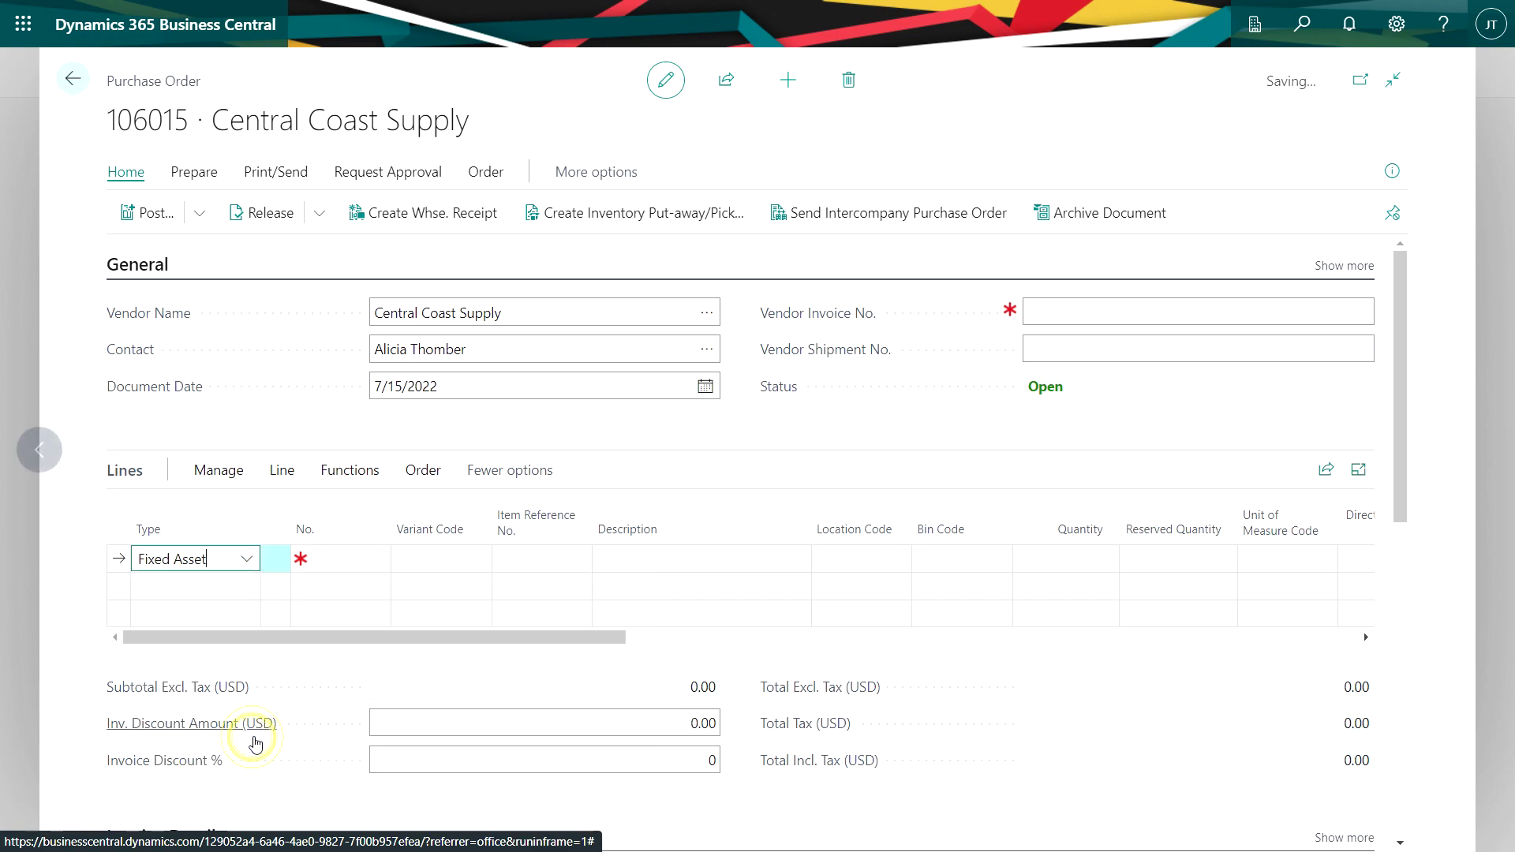
{"action": "left_click", "coordinate": [385, 556]}
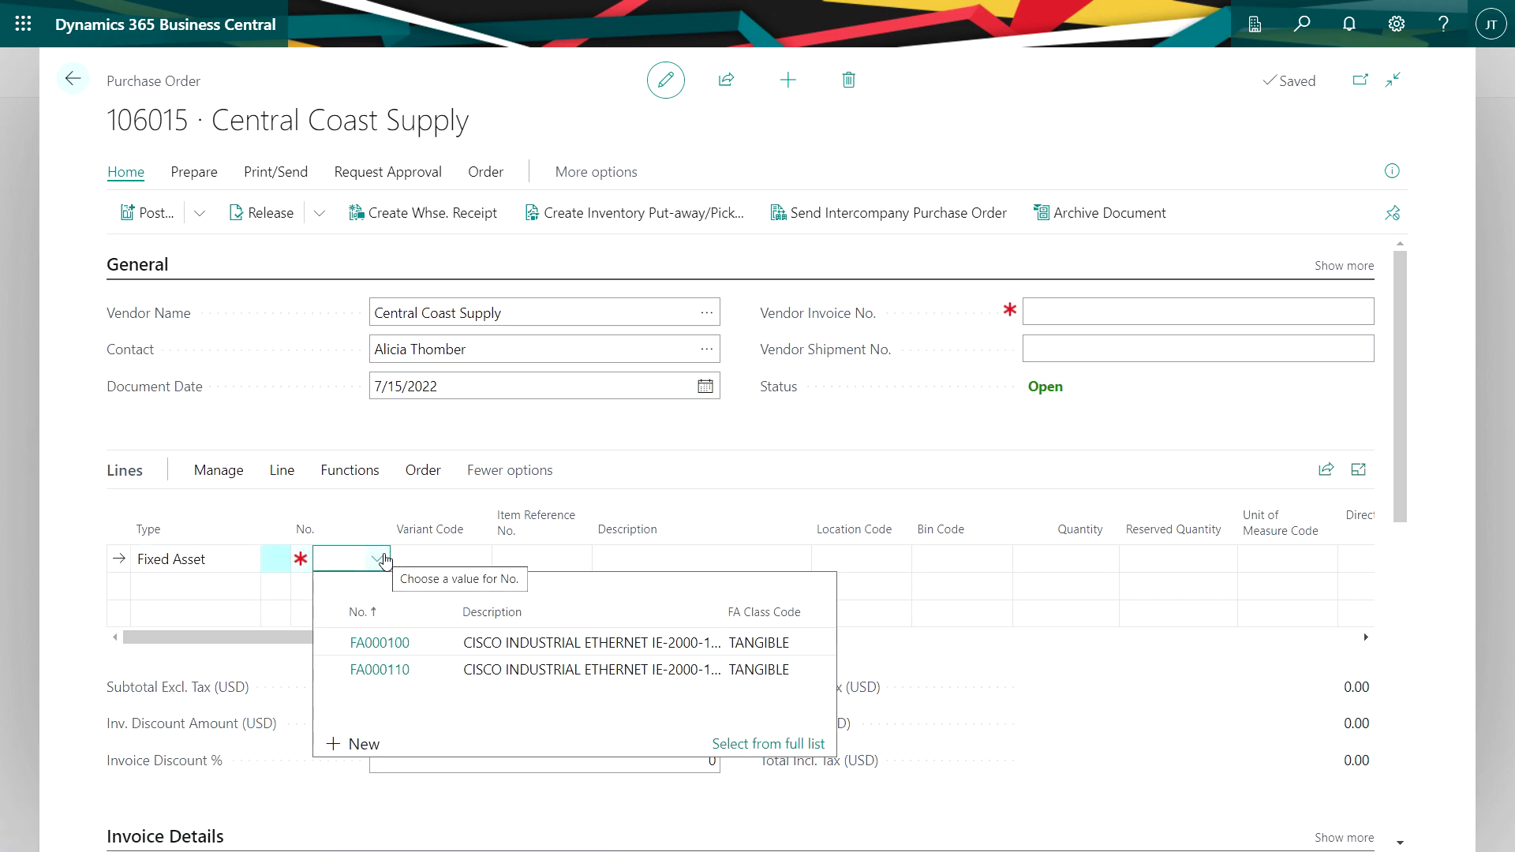
{"action": "left_click", "coordinate": [387, 671]}
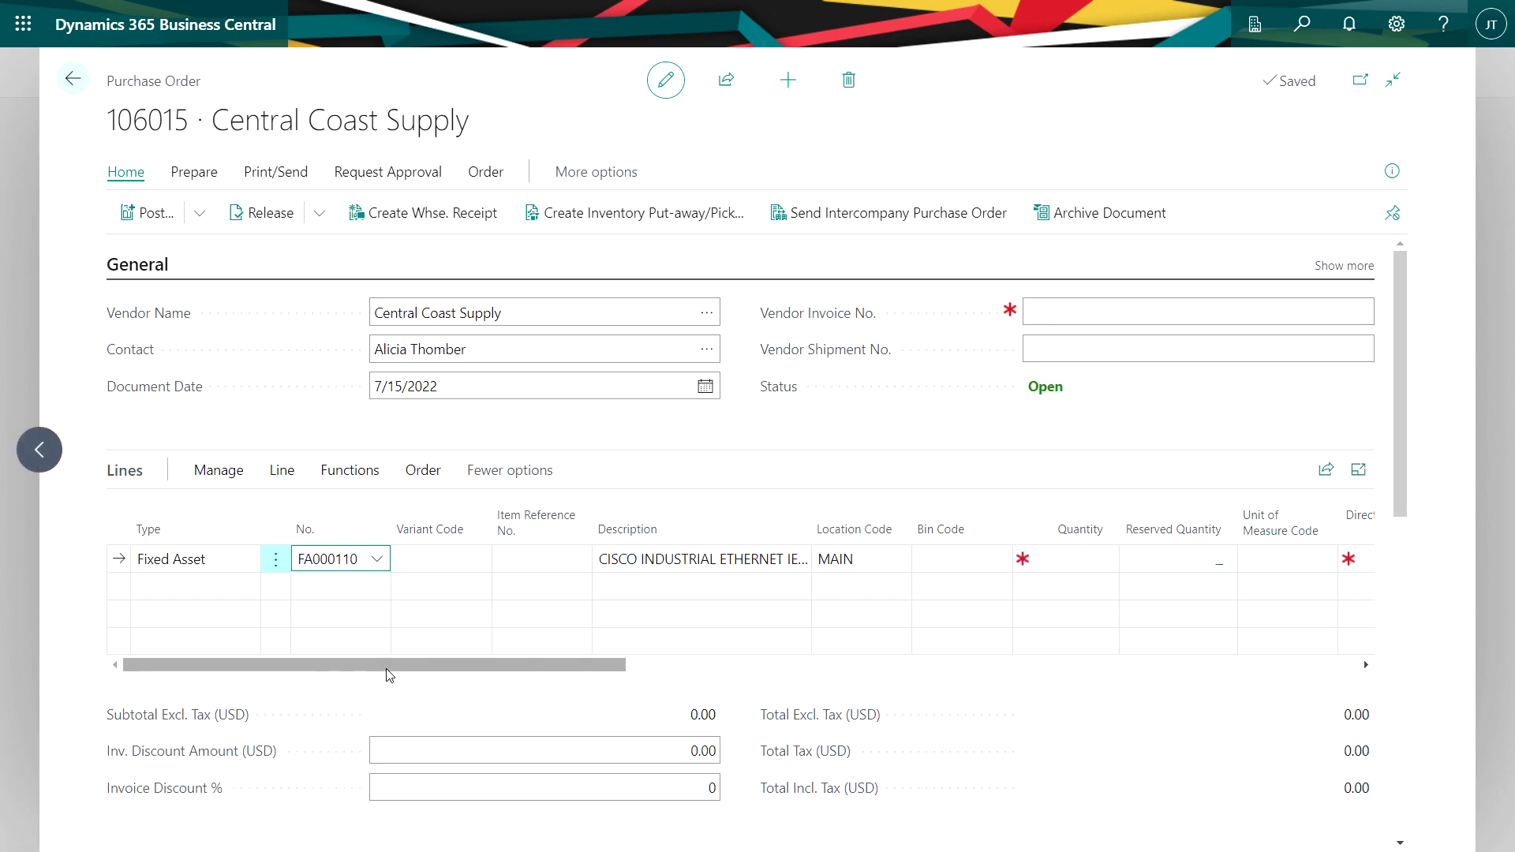
Set quantity 1 and unit cost 1,250.00, then enter the vendor's invoice number
{"action": "left_click", "coordinate": [1087, 560]}
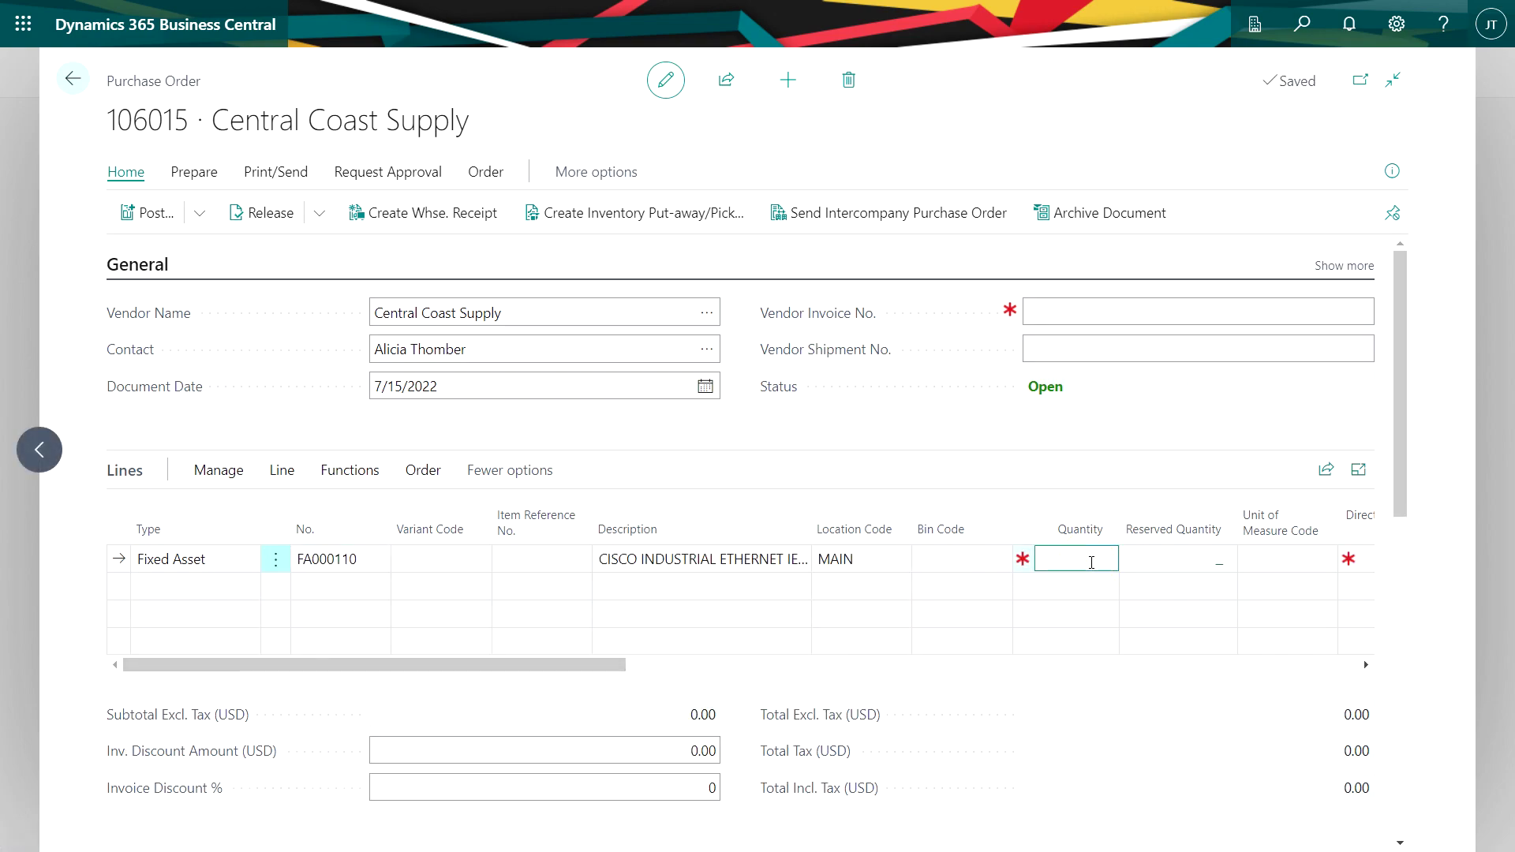
{"action": "key", "text": "Tab"}
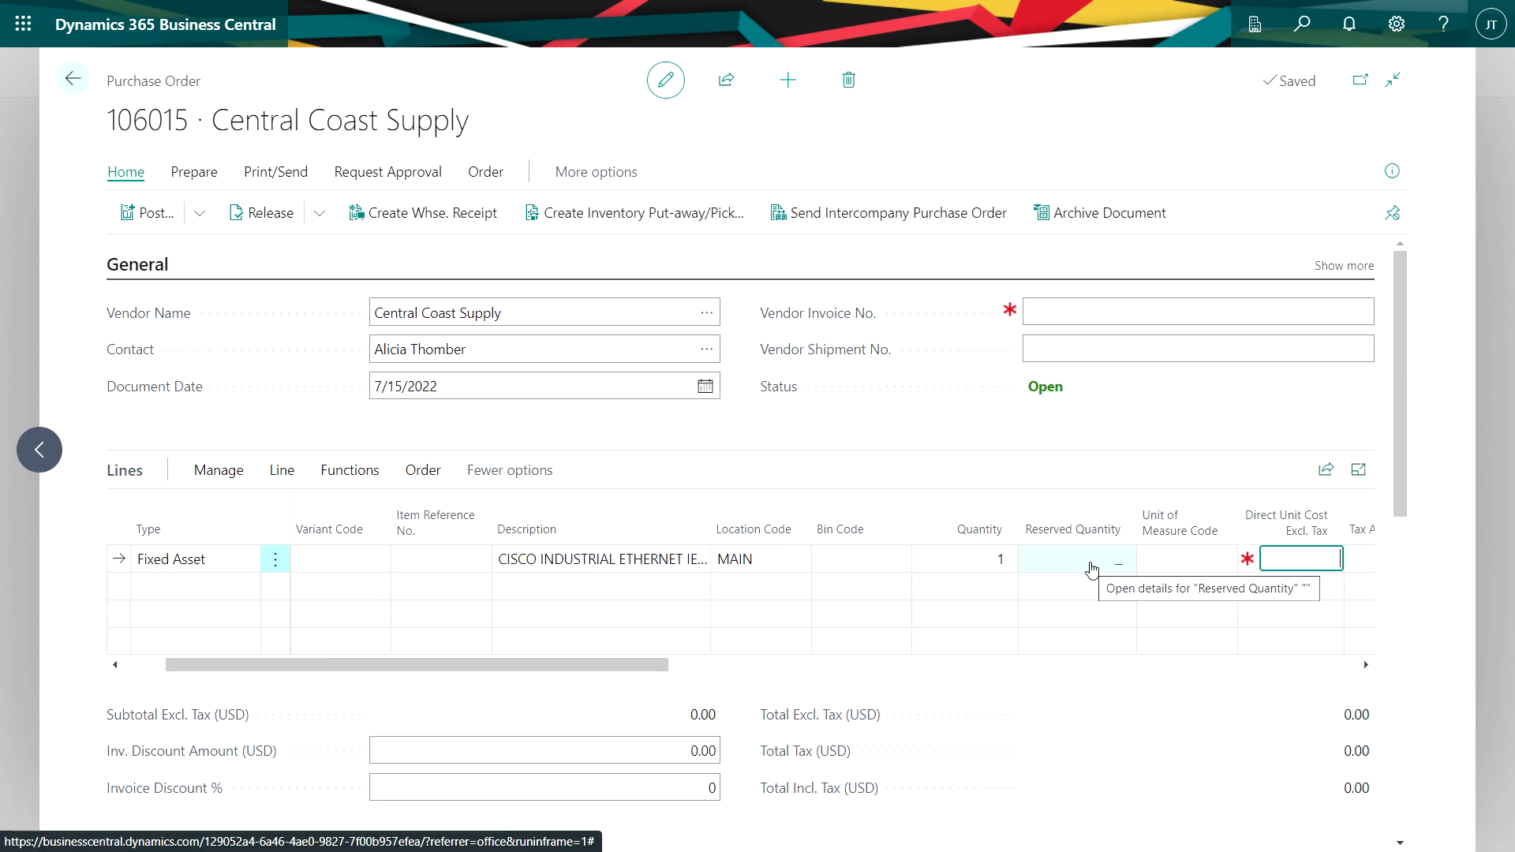
{"action": "type", "text": "1250"}
{"action": "key", "text": "Tab"}
{"action": "left_click", "coordinate": [1040, 311]}
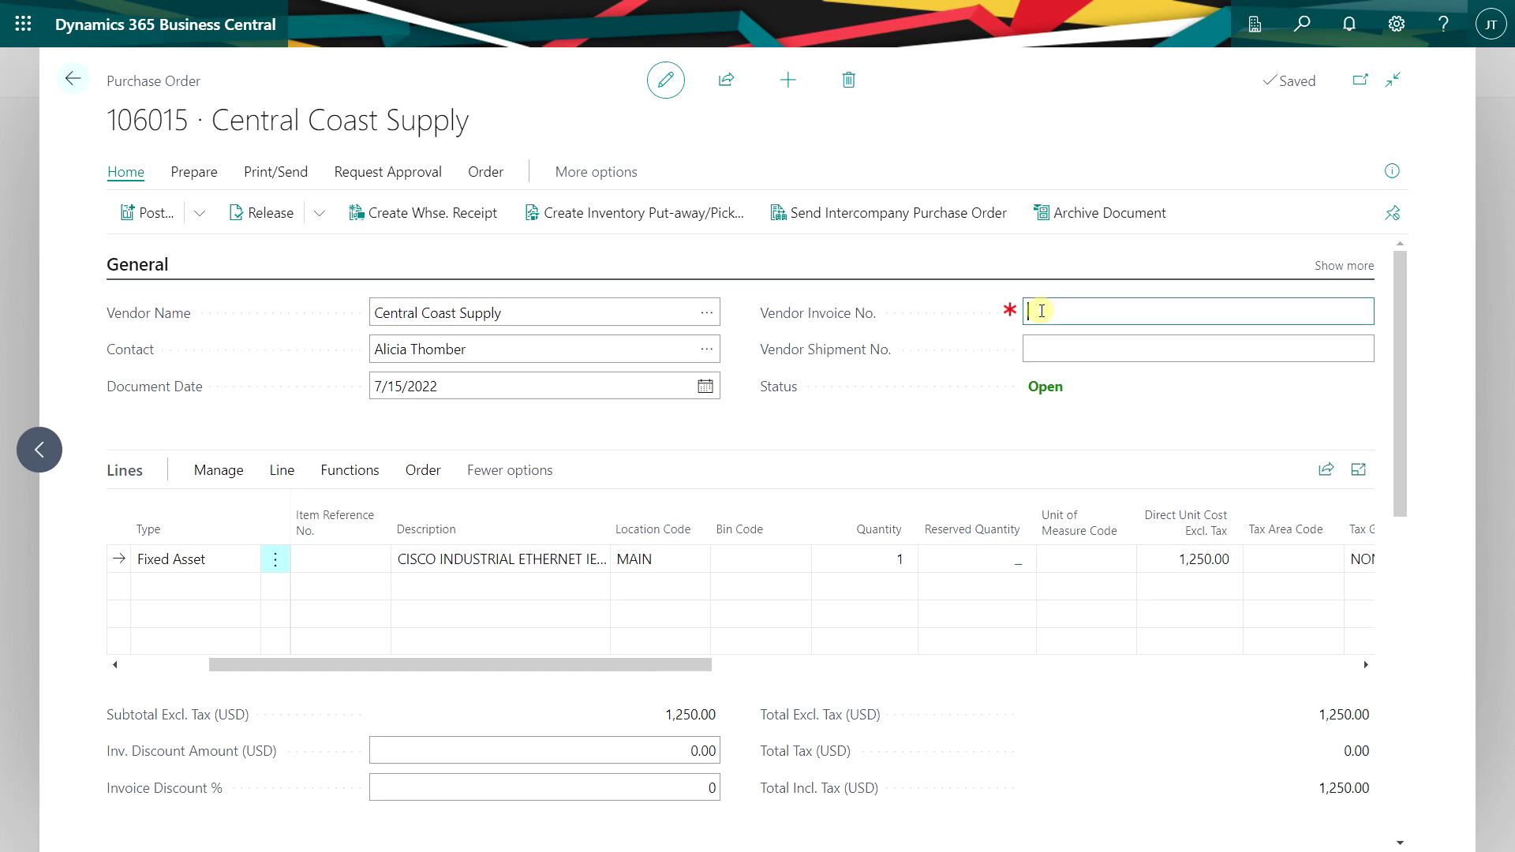
{"action": "type", "text": "987897789"}
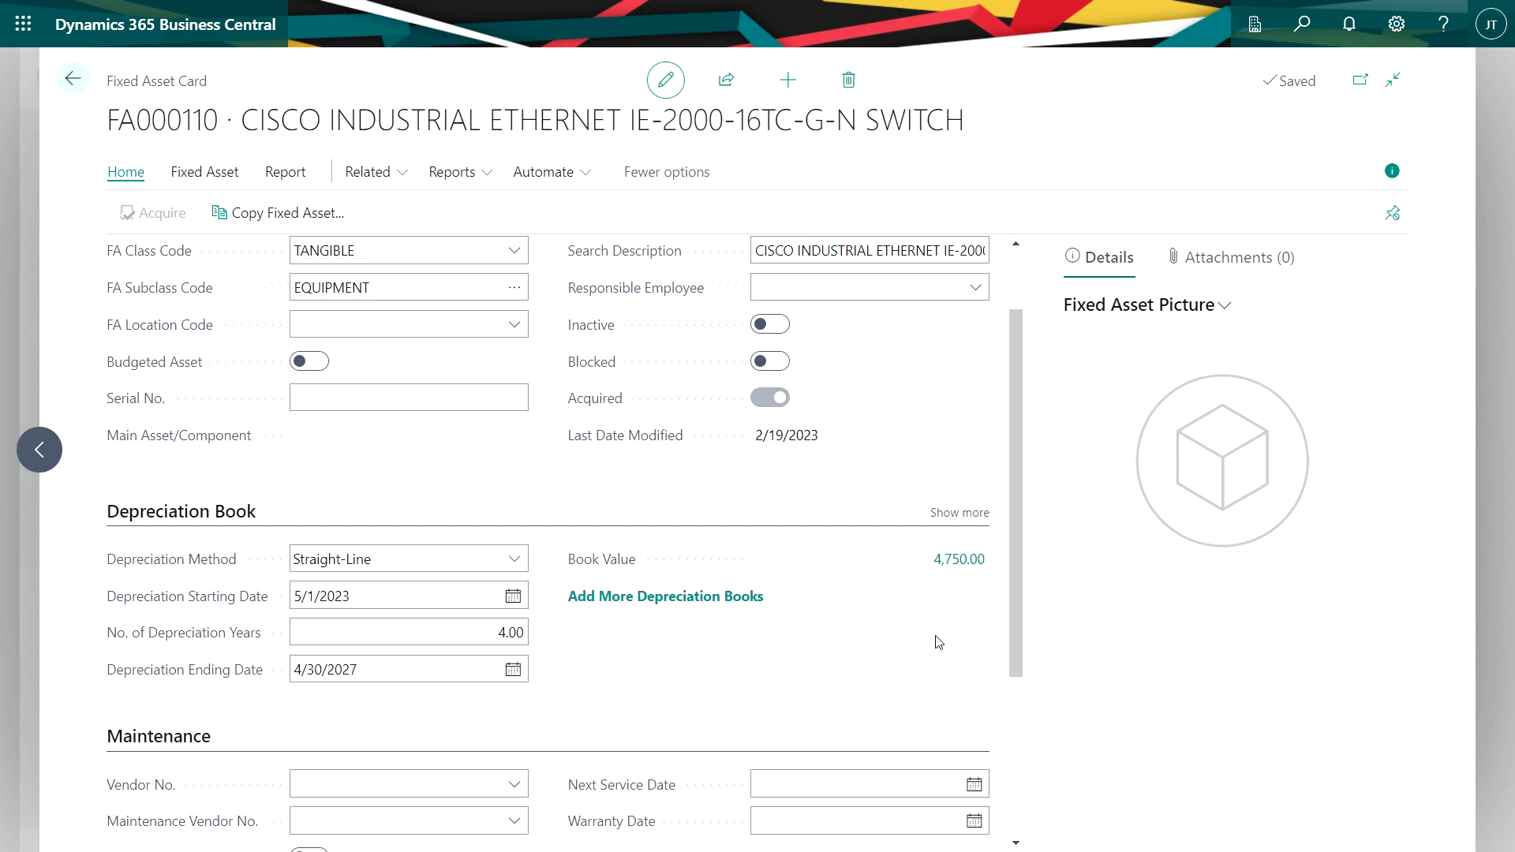
Drill into the 4,750.00 book value to list FA000110's ledger entries
{"action": "left_click", "coordinate": [959, 559]}
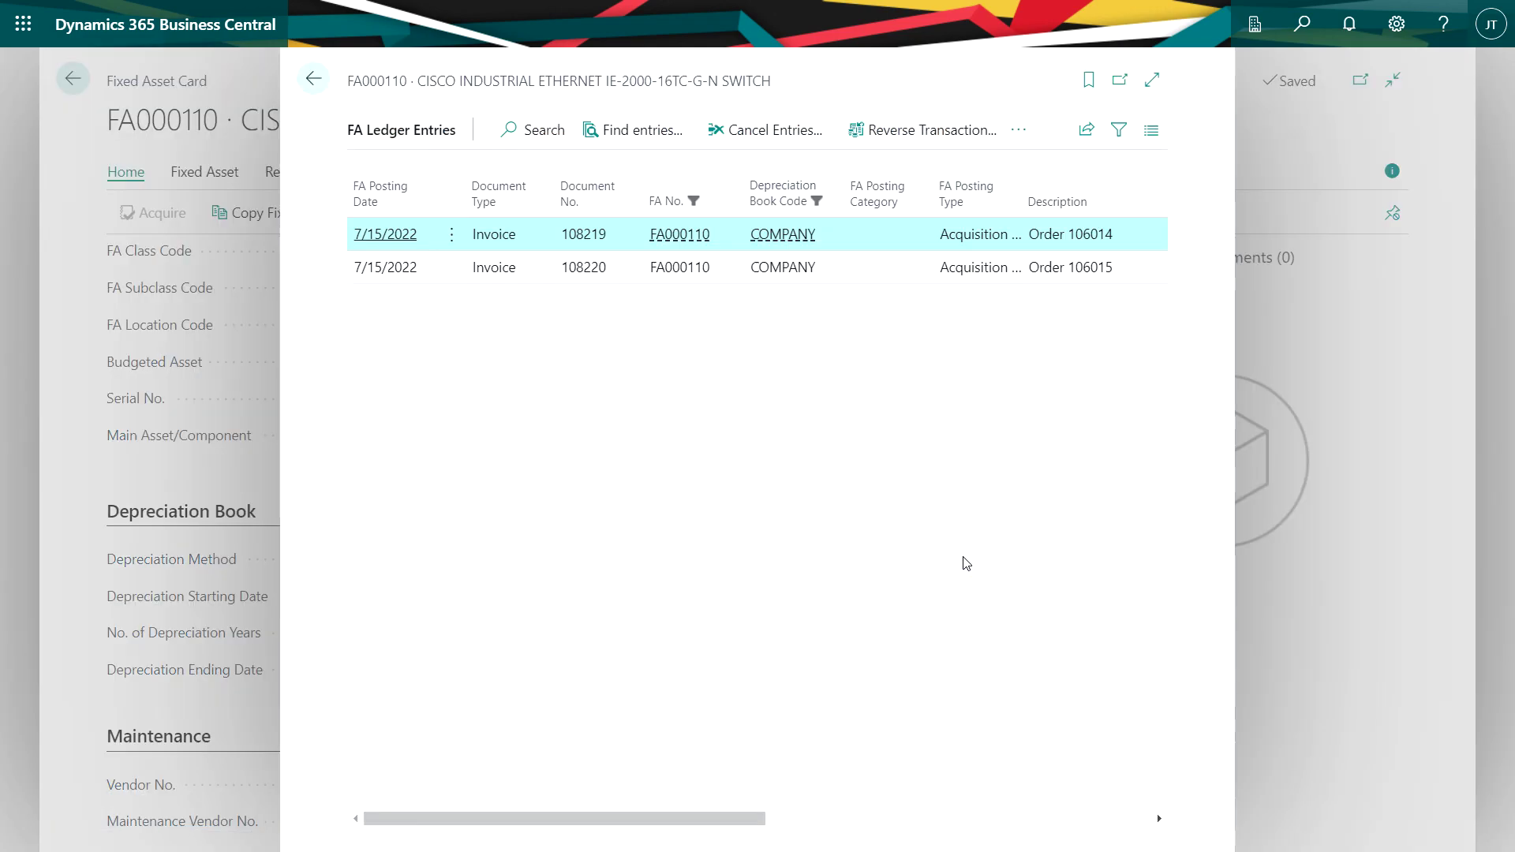